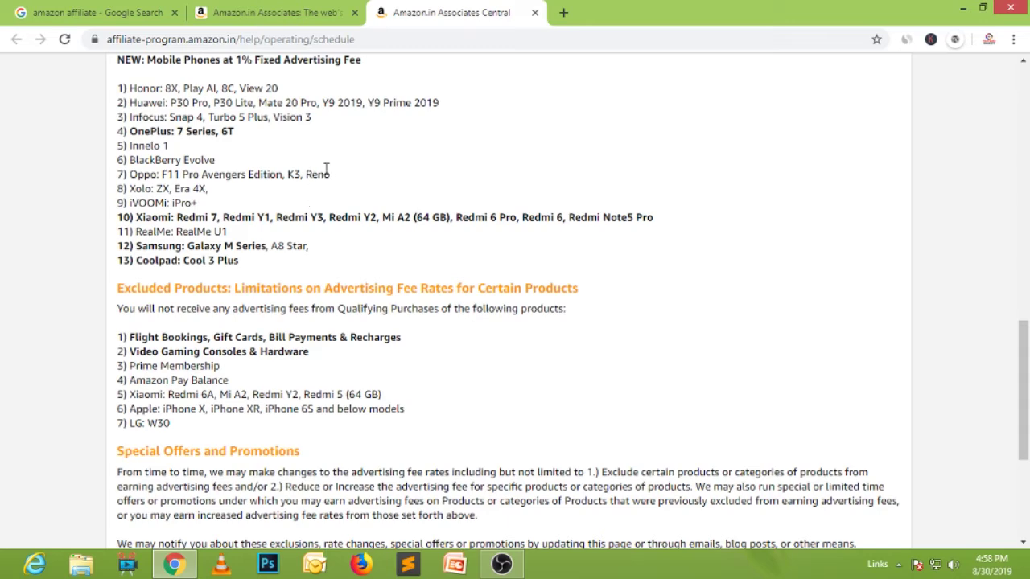
Scroll back up the Advertising Fee Schedule page after reading the excluded products.
scroll(350, 213, up, 15)
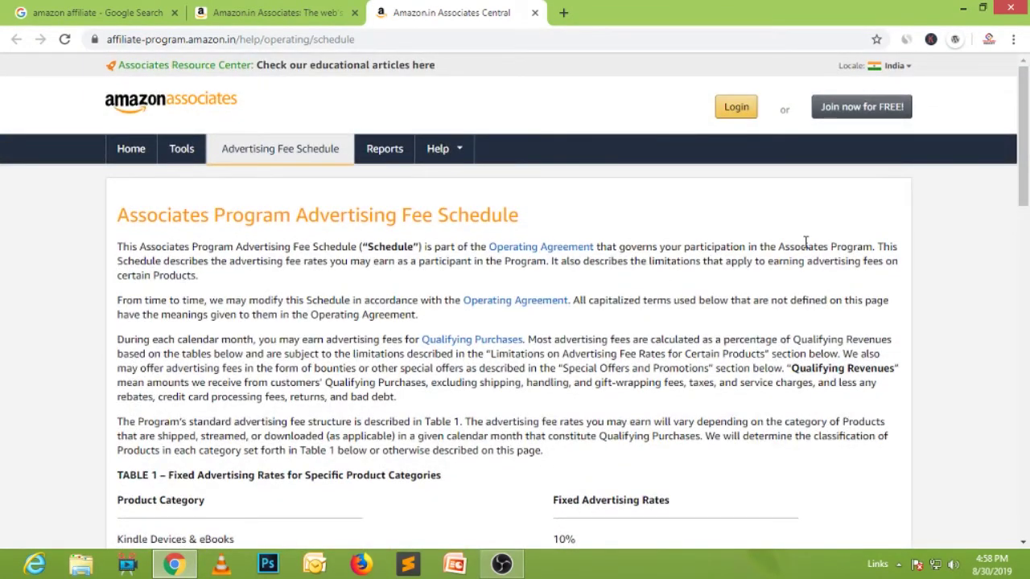
Start the free Associates signup and choose to create a new Amazon account.
click(871, 113)
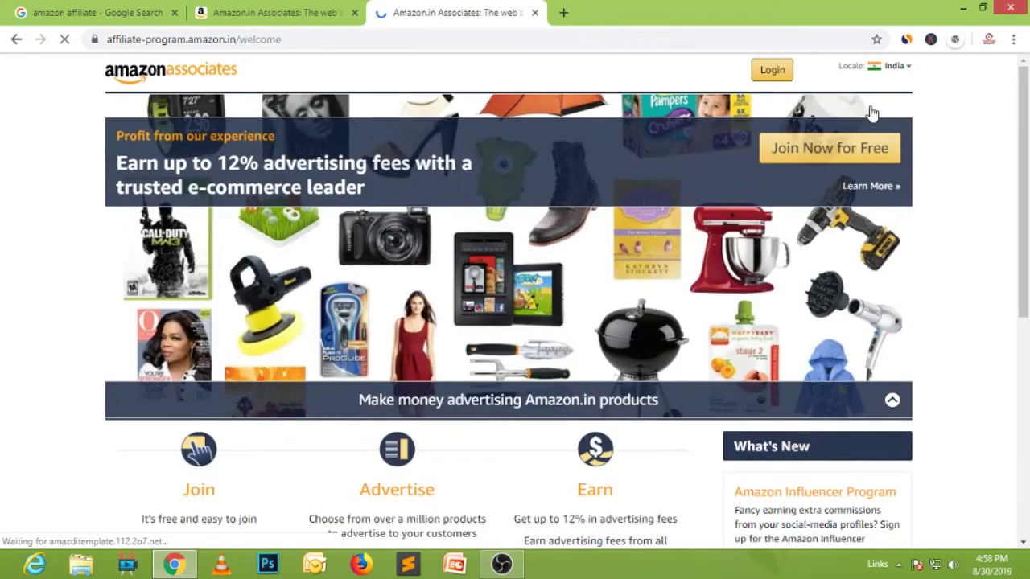
click(814, 153)
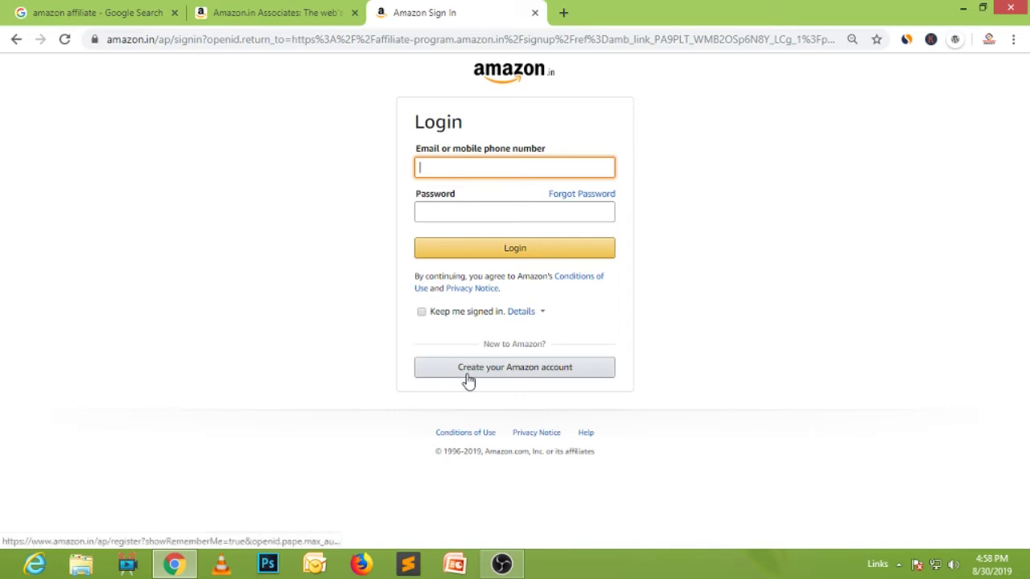
click(583, 378)
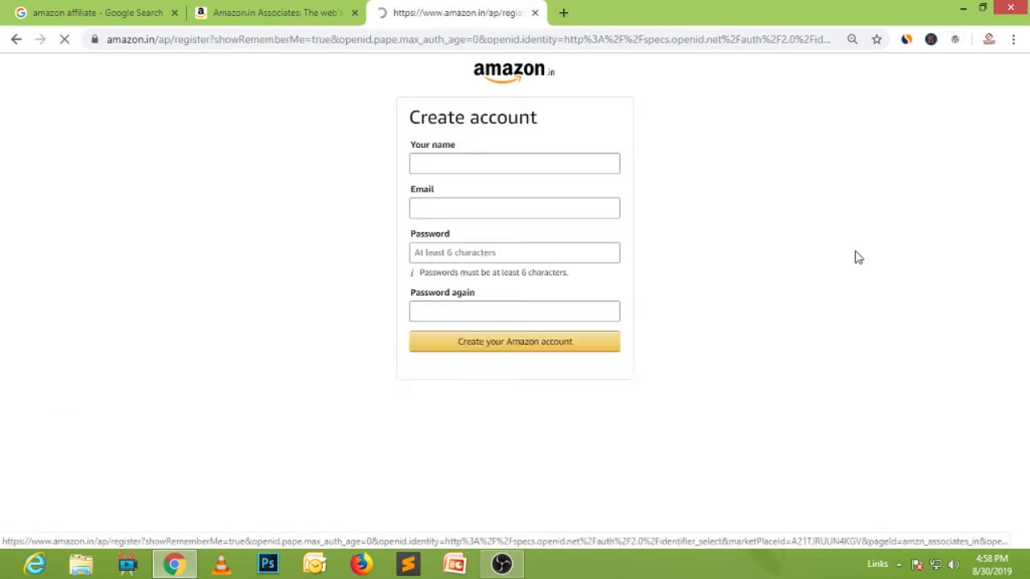
Enter the account holder's first name and e-mail address in the new-account form.
click(482, 162)
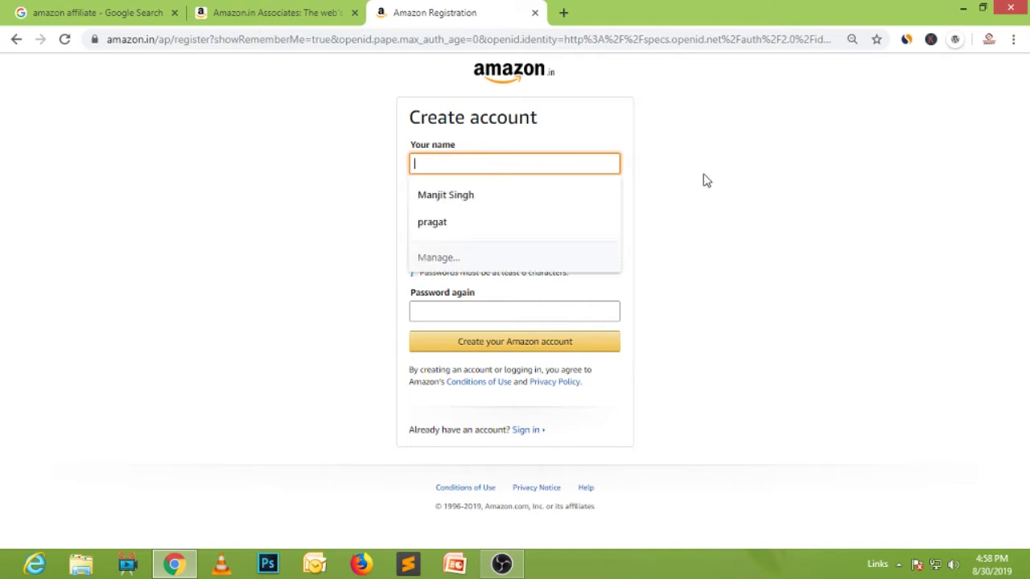
click(782, 183)
click(603, 163)
text(Test)
key(BackSpace)
key(BackSpace)
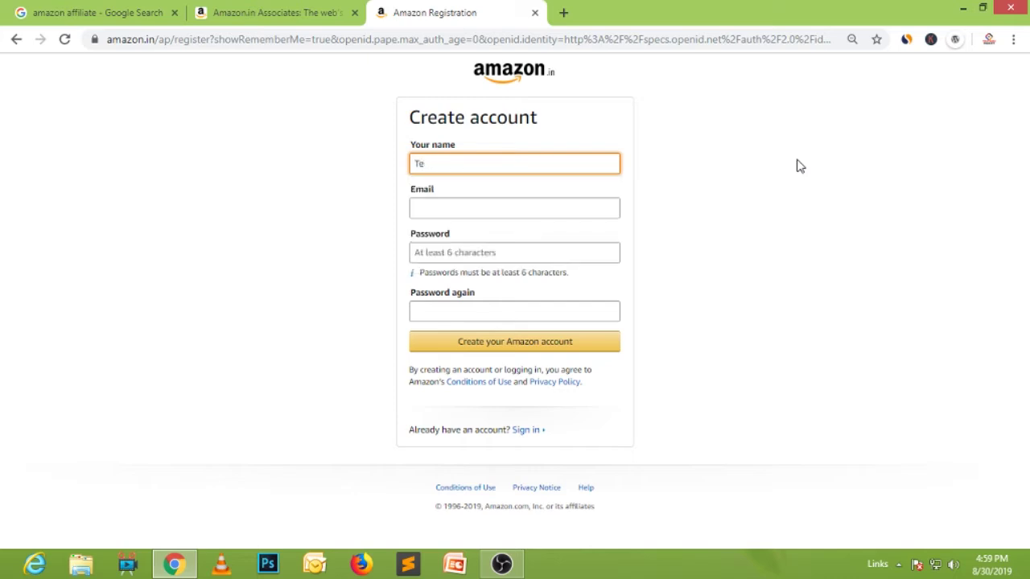
key(Tab)
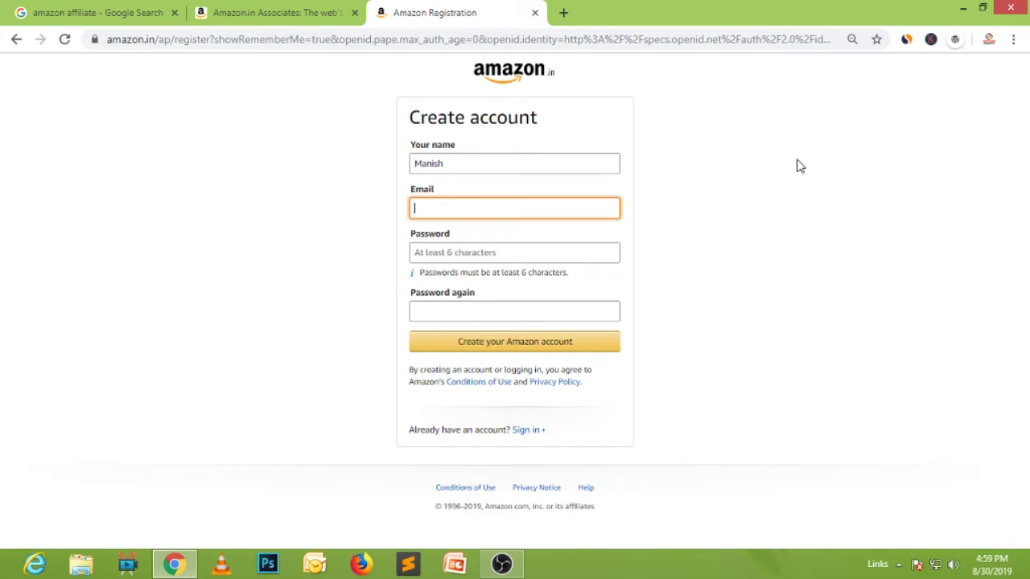
text(nir)
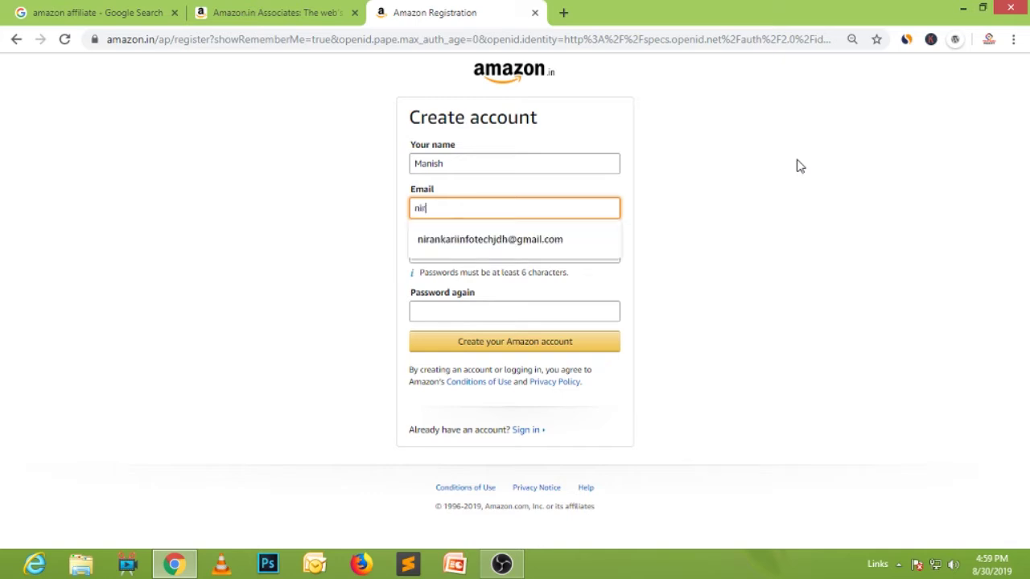
text(ankariinfotech)
key(BackSpace)
key(BackSpace)
key(BackSpace)
key(BackSpace)
key(BackSpace)
key(BackSpace)
key(BackSpace)
key(BackSpace)
key(BackSpace)
key(BackSpace)
key(BackSpace)
key(BackSpace)
key(BackSpace)
key(BackSpace)
key(BackSpace)
key(BackSpace)
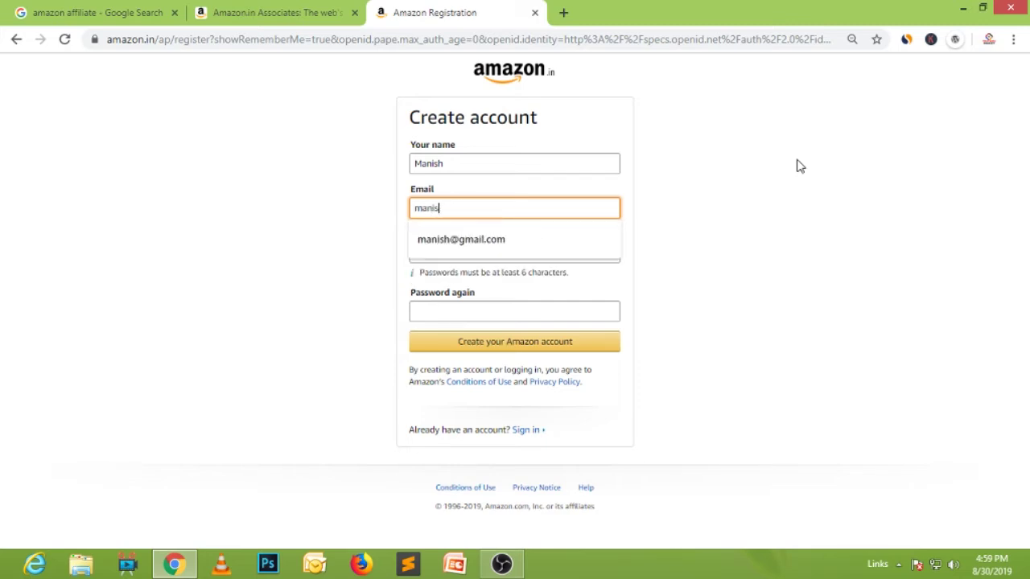
key(Down)
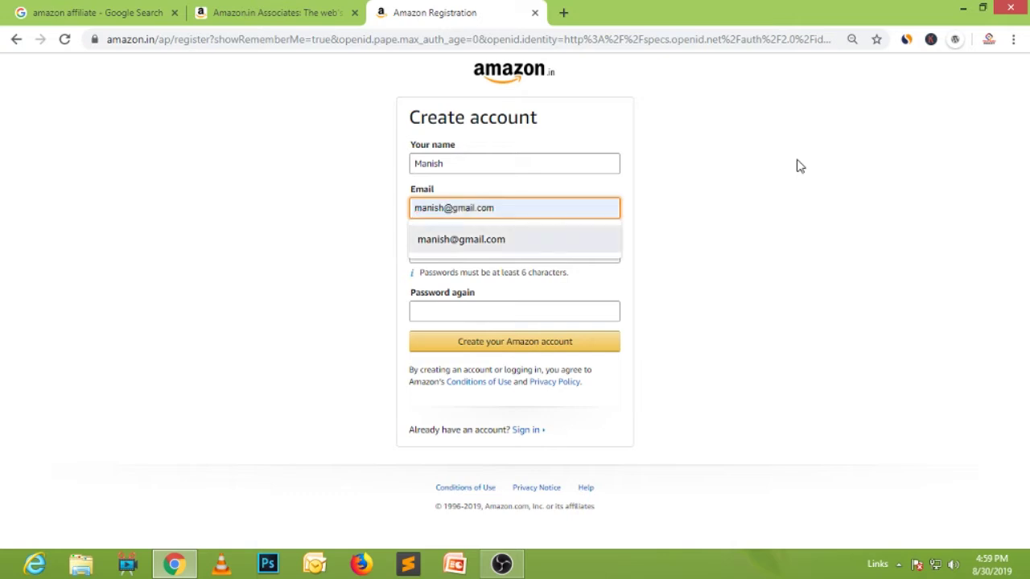
key(Return)
Enter the account password and submit the registration form.
click(460, 254)
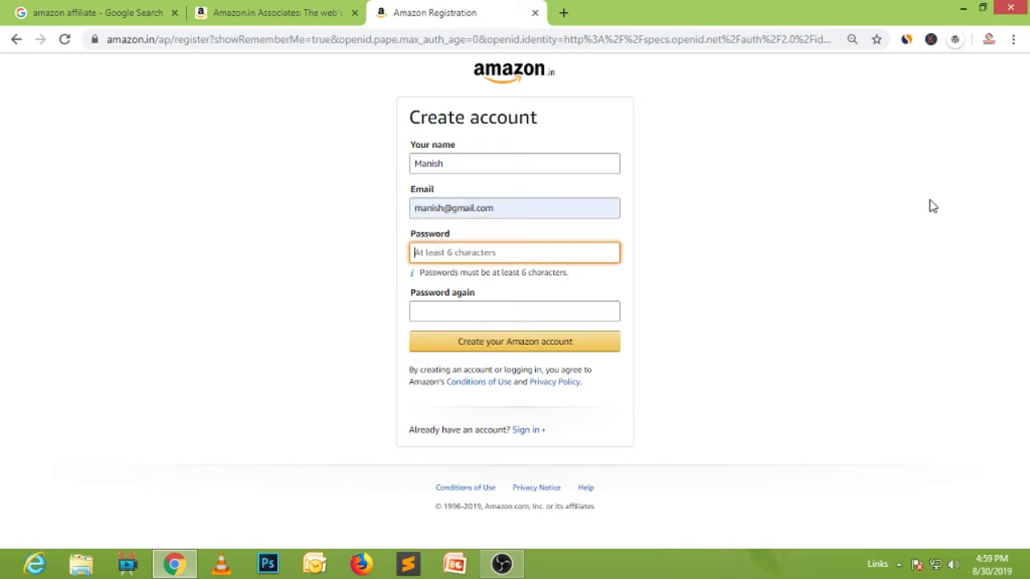
text(•••••••)
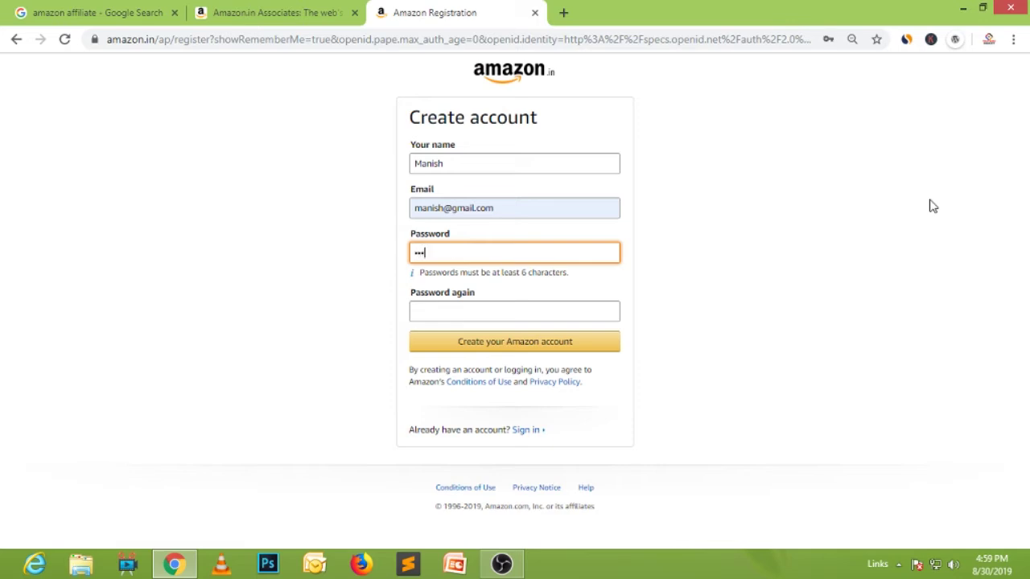
text(••••)
key(Tab)
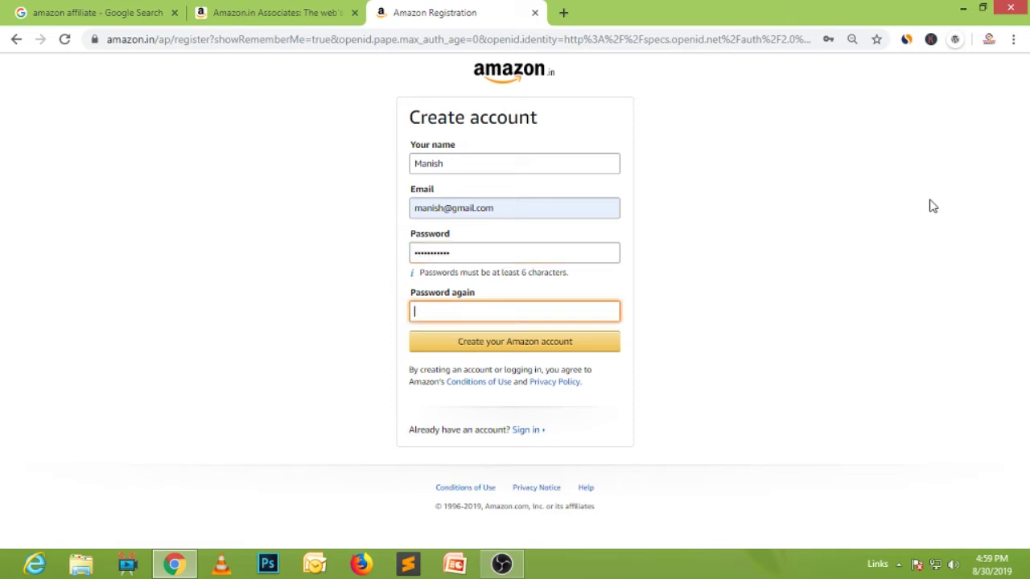
text(•••••••••••)
click(531, 344)
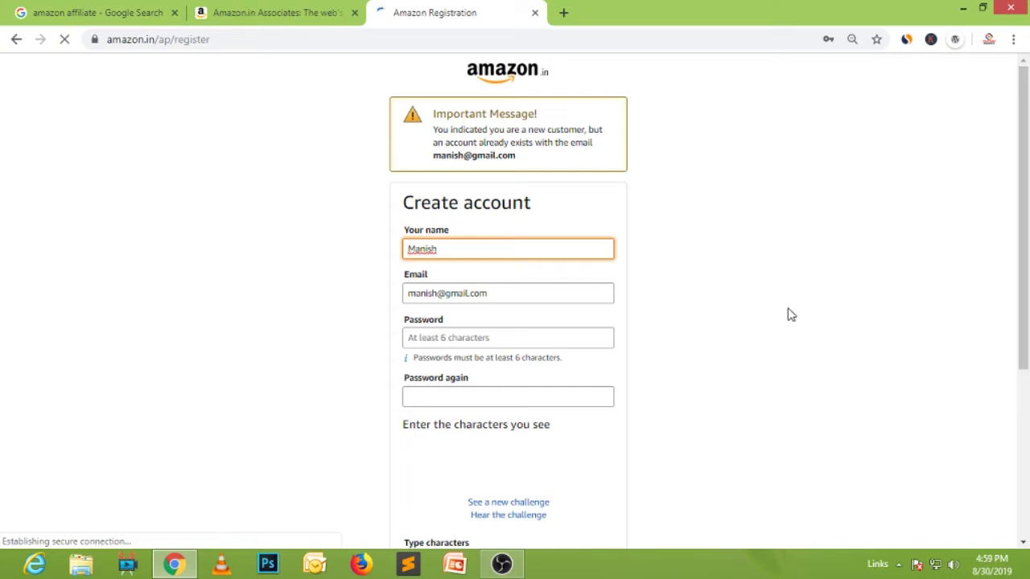
Add the surname to the name, enter a different e-mail address, and re-enter the password.
drag(535, 143, 477, 142)
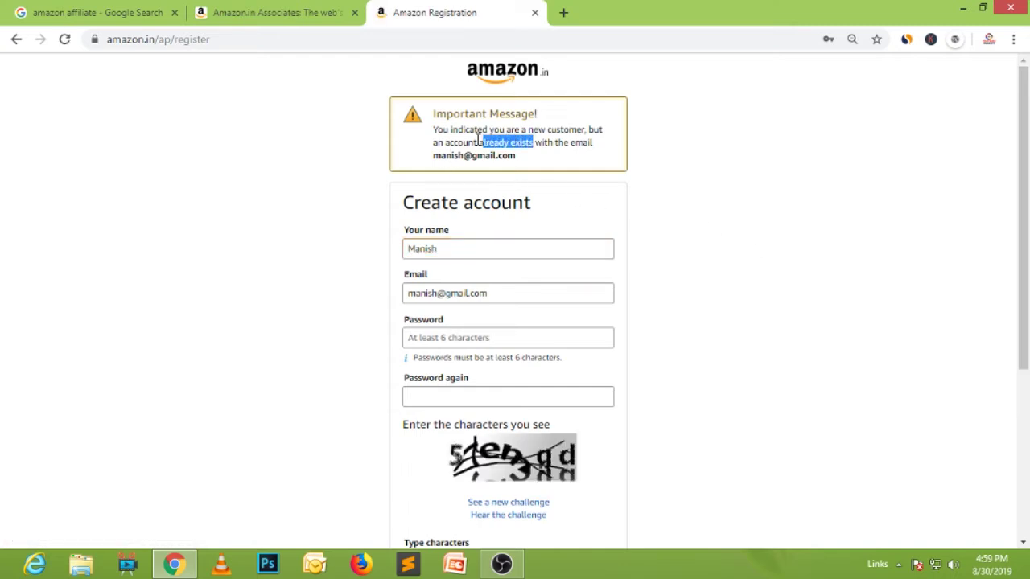
click(464, 250)
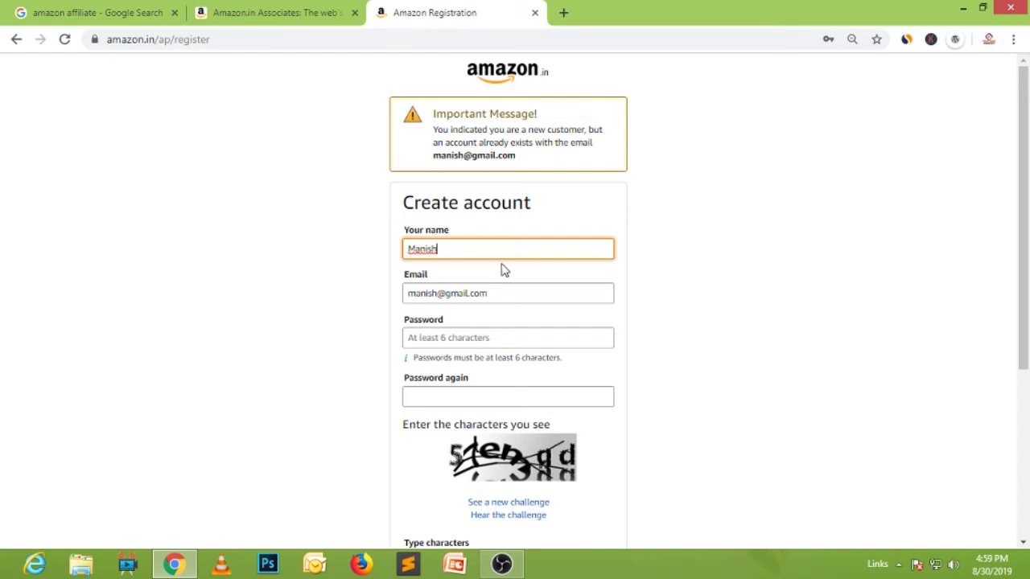
drag(486, 250, 384, 255)
key(Right)
key(Tab)
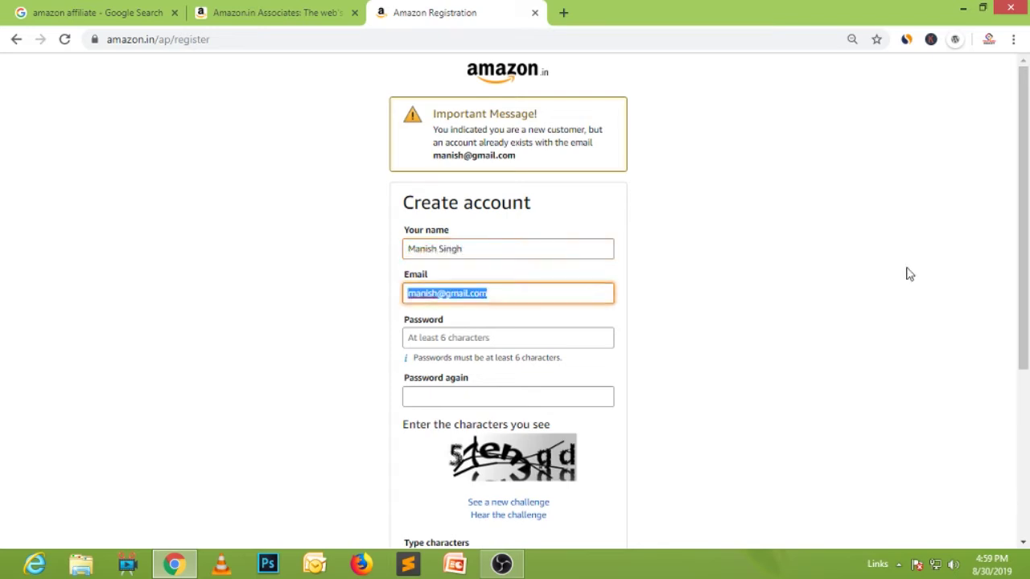
key(Tab)
key(Tab)
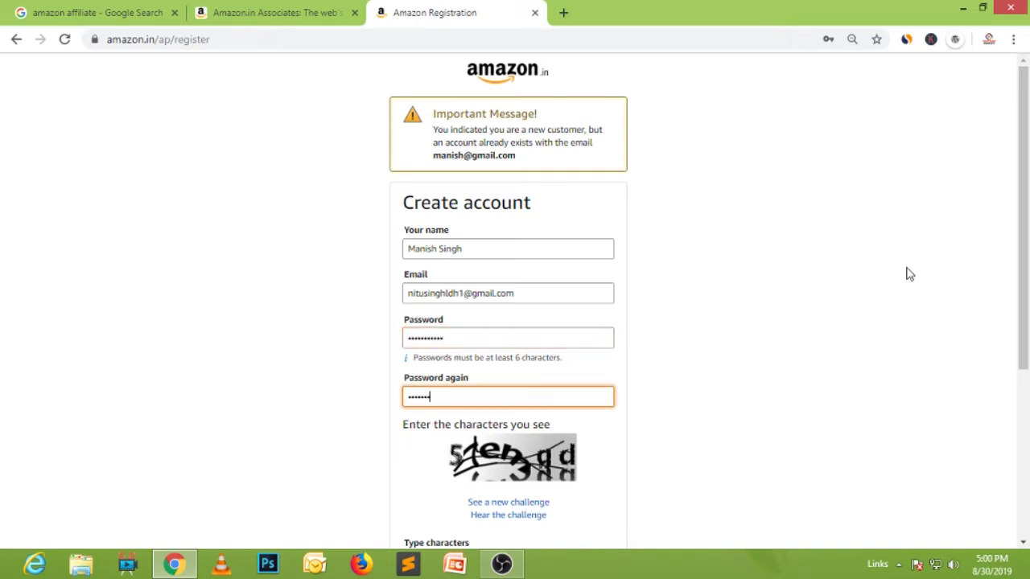
key(Tab)
Get a new character challenge, enter the captcha characters, and resubmit the registration.
scroll(841, 306, down, 3)
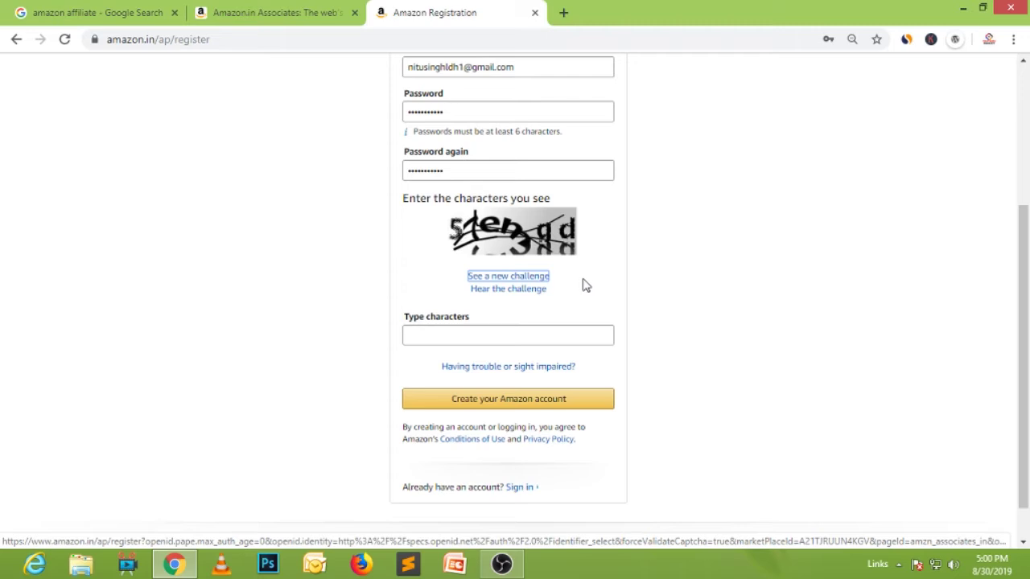
click(542, 276)
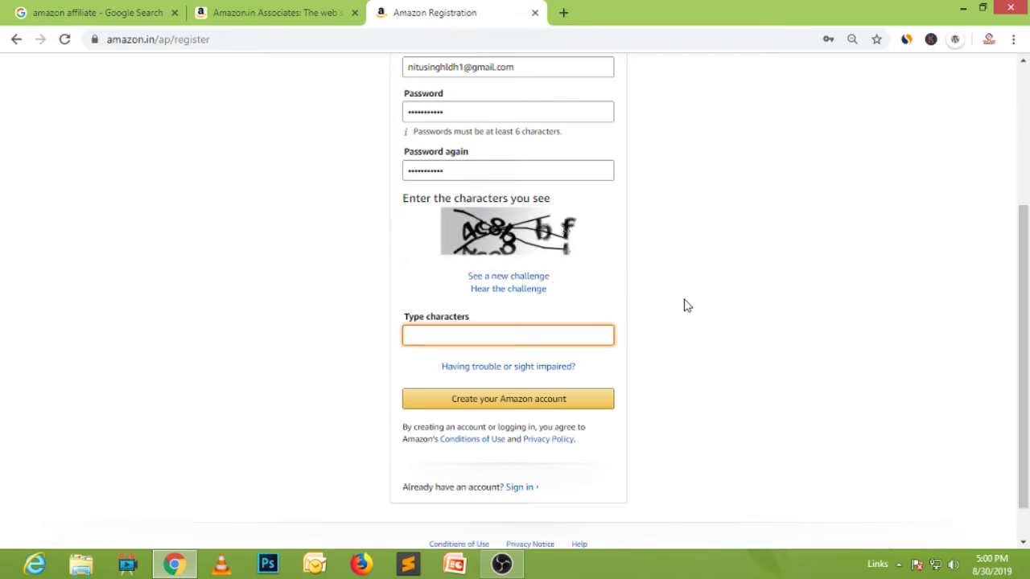
text(4c8bb)
click(478, 400)
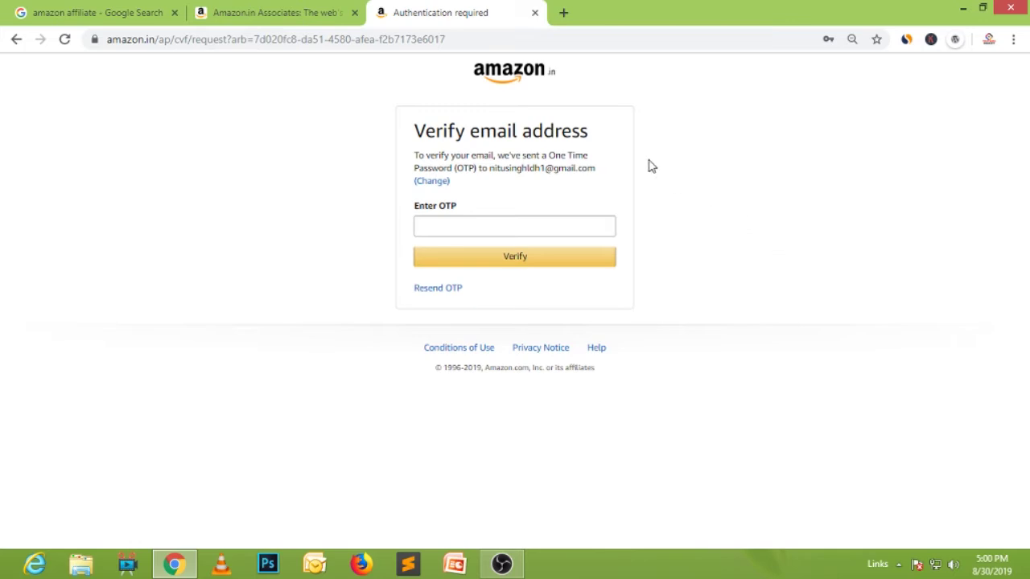
click(462, 219)
Enter the one-time code received by e-mail and verify the address.
key(Escape)
click(554, 225)
click(713, 206)
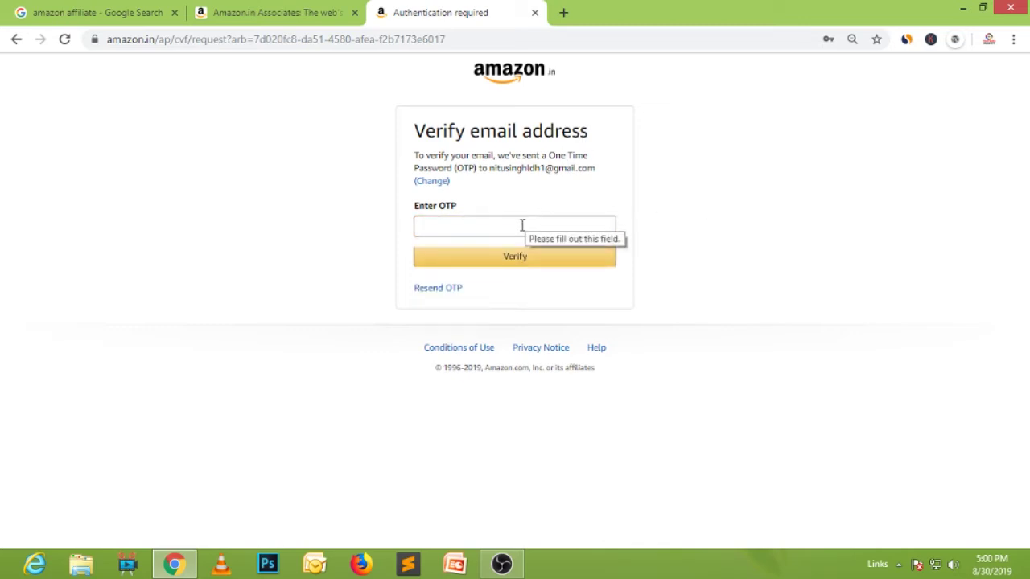
click(598, 226)
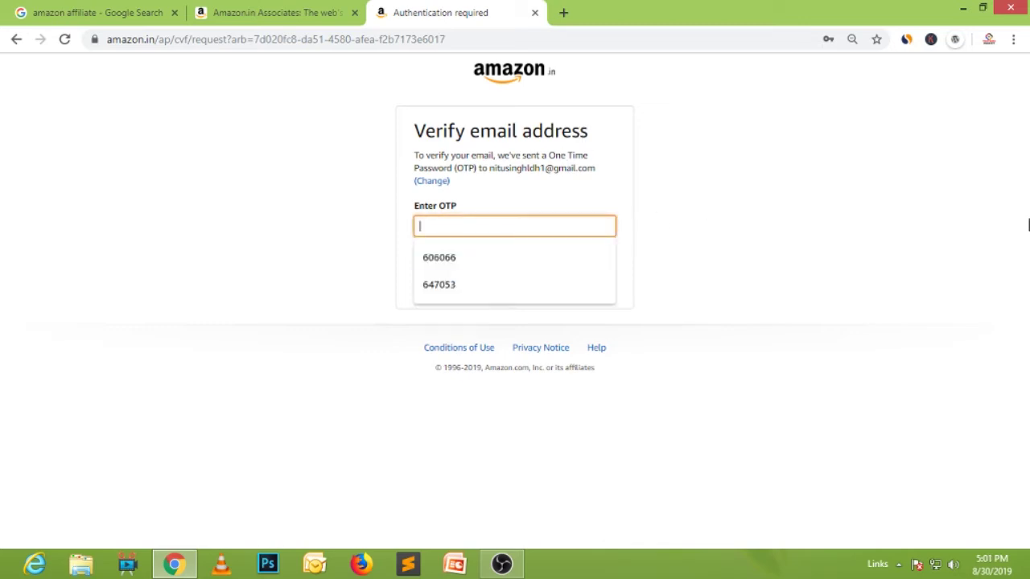
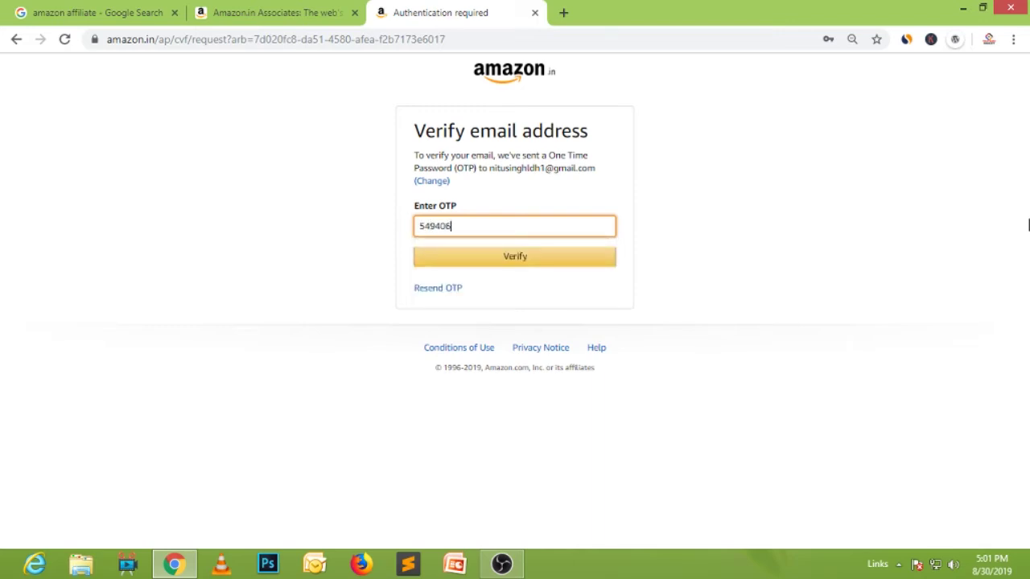
click(516, 259)
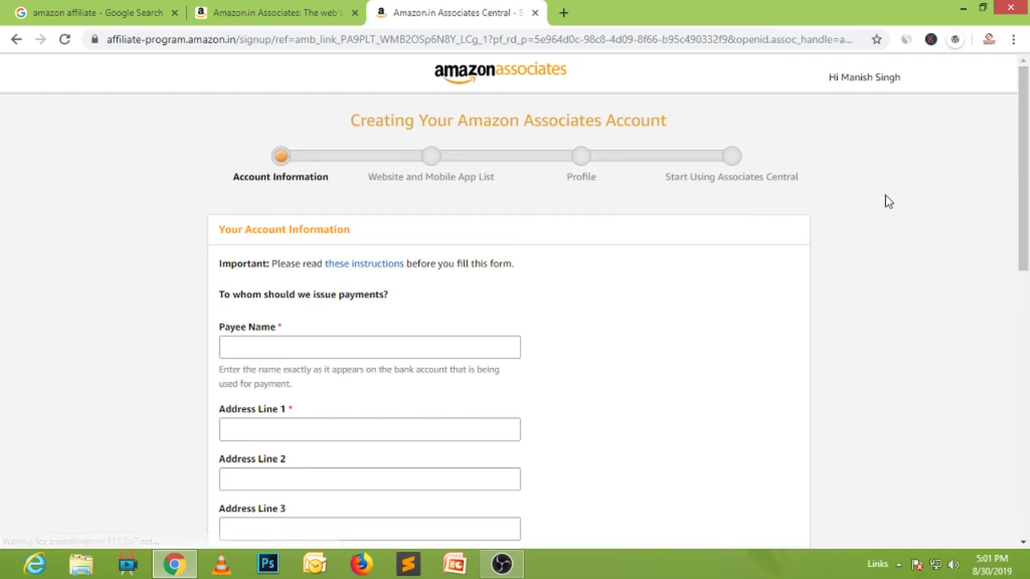
scroll(885, 201, down, 1)
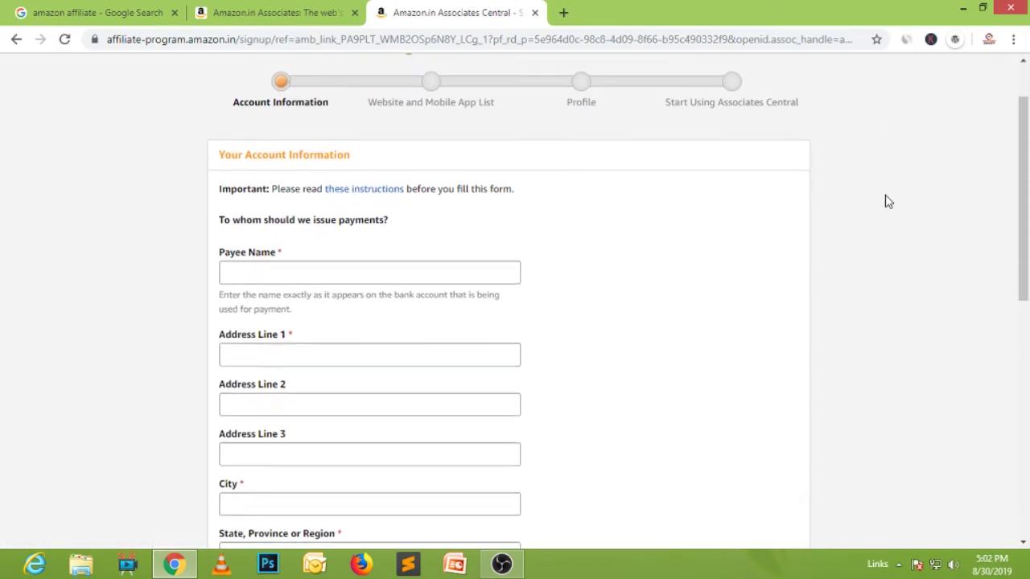
Enter the payee's name and the company name as Address Line 1.
click(253, 267)
click(885, 255)
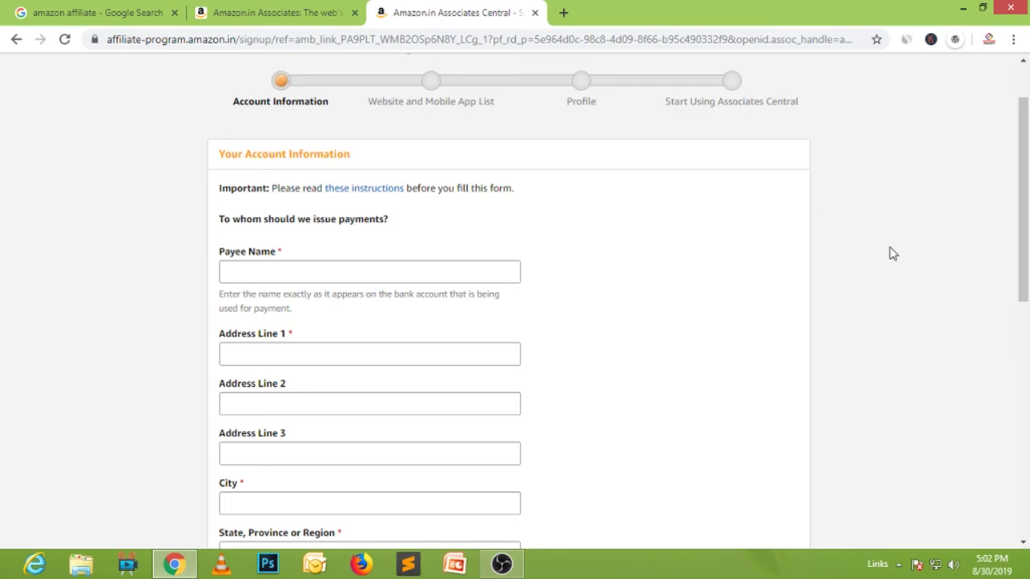
click(404, 272)
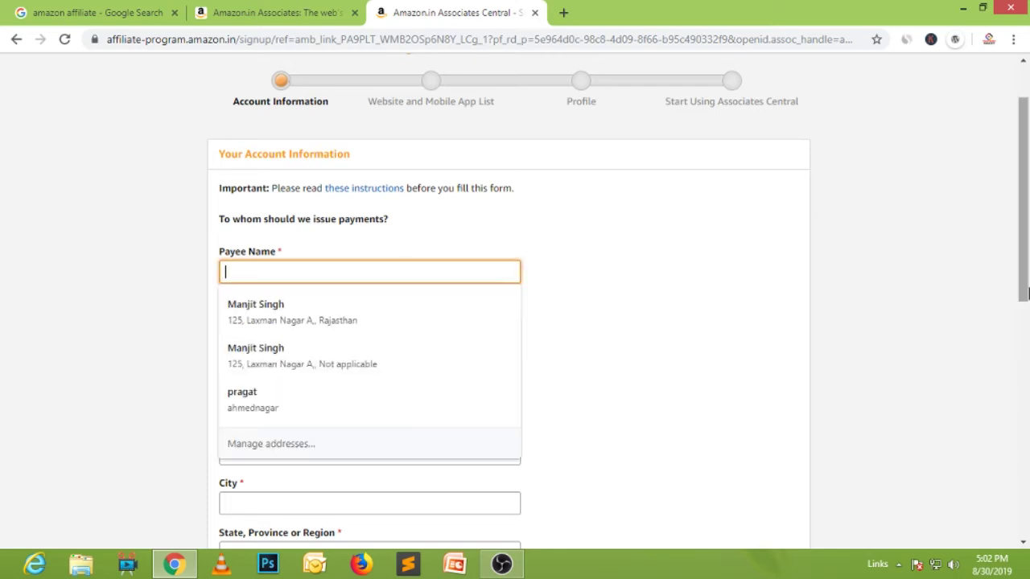
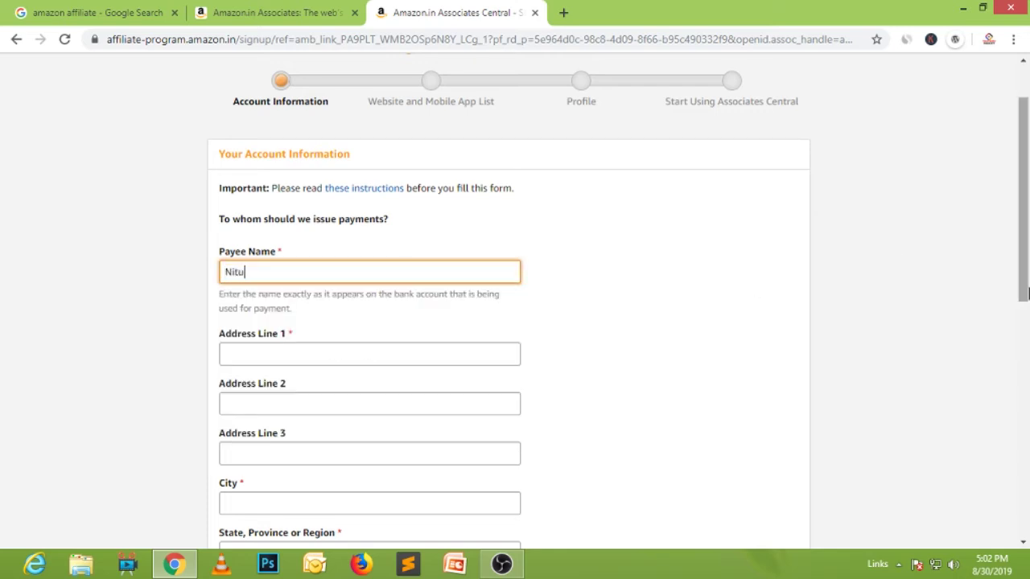
key(Tab)
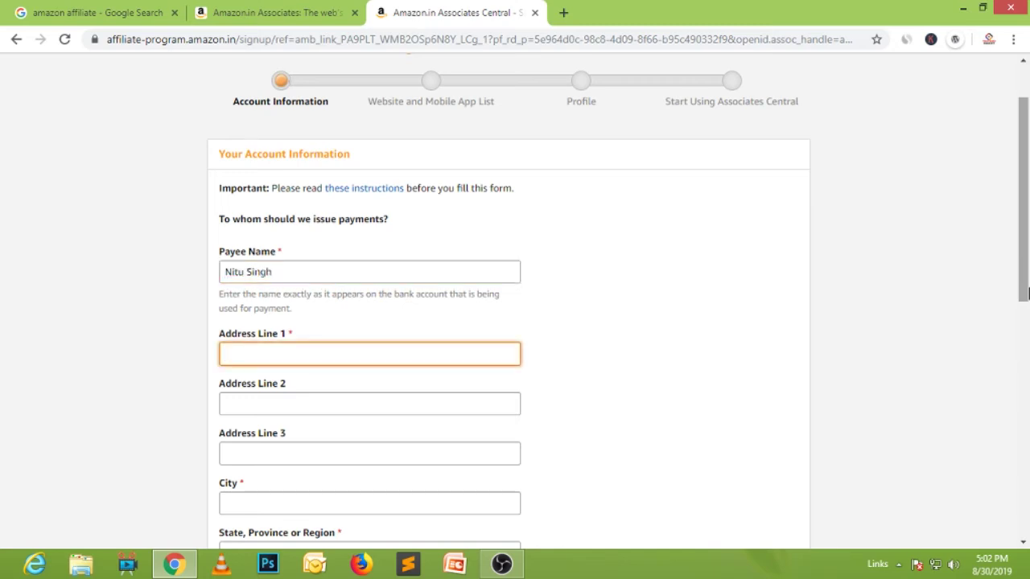
text(Nirankari Inoftech)
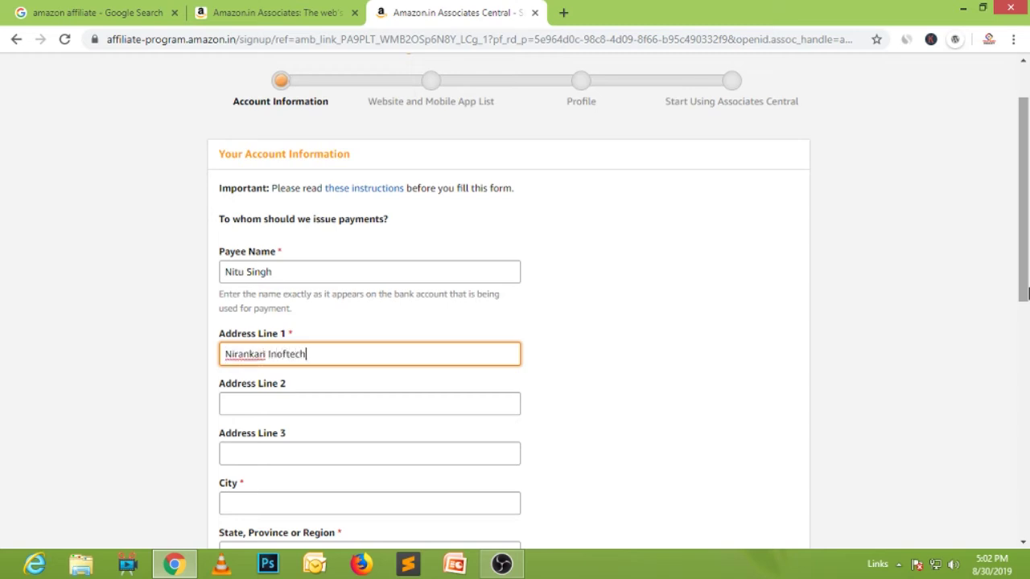
key(BackSpace)
key(BackSpace)
key(BackSpace)
key(BackSpace)
key(BackSpace)
text(fotech)
key(Tab)
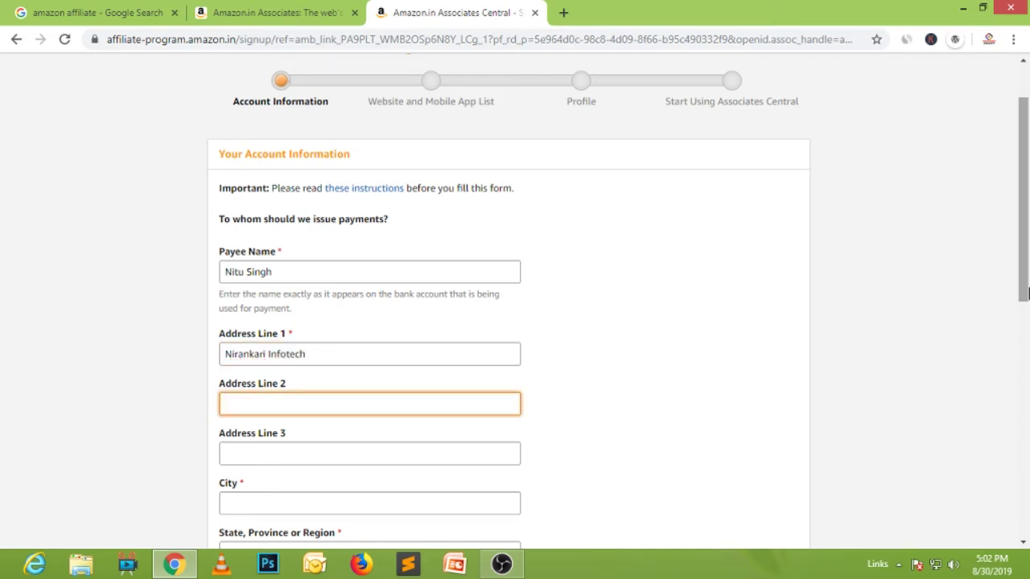
Enter the city, fill the state as Rajasthan from autofill, and select the existing phone number.
scroll(719, 428, down, 1)
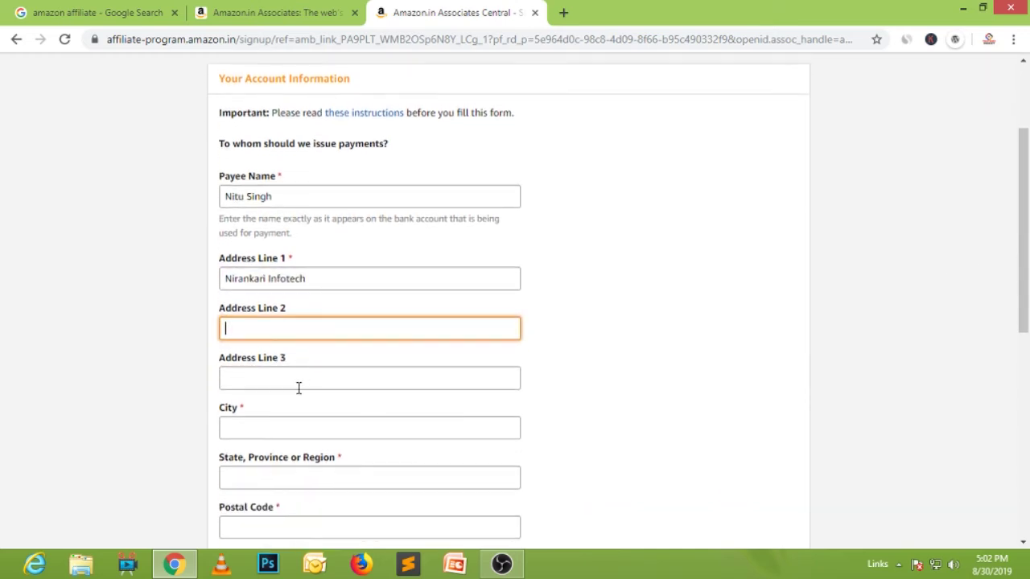
click(306, 424)
text(Jo)
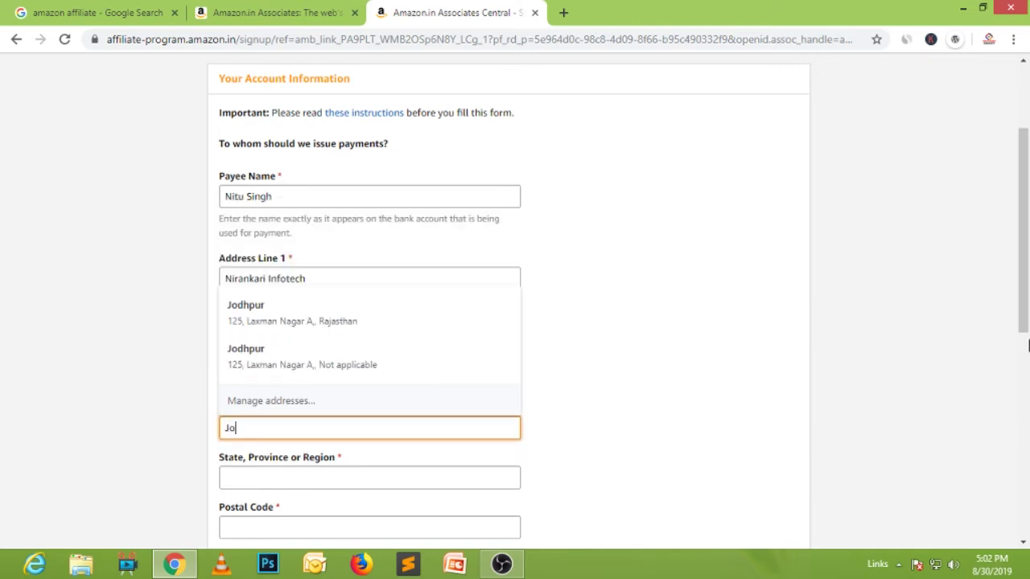
text(dhpur)
scroll(496, 320, down, 2)
click(351, 325)
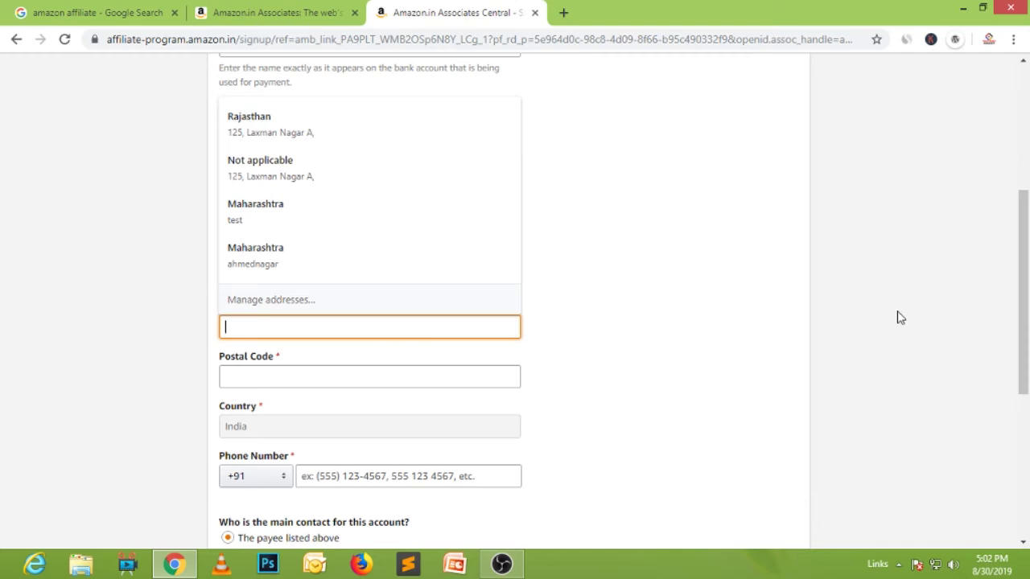
text(raj)
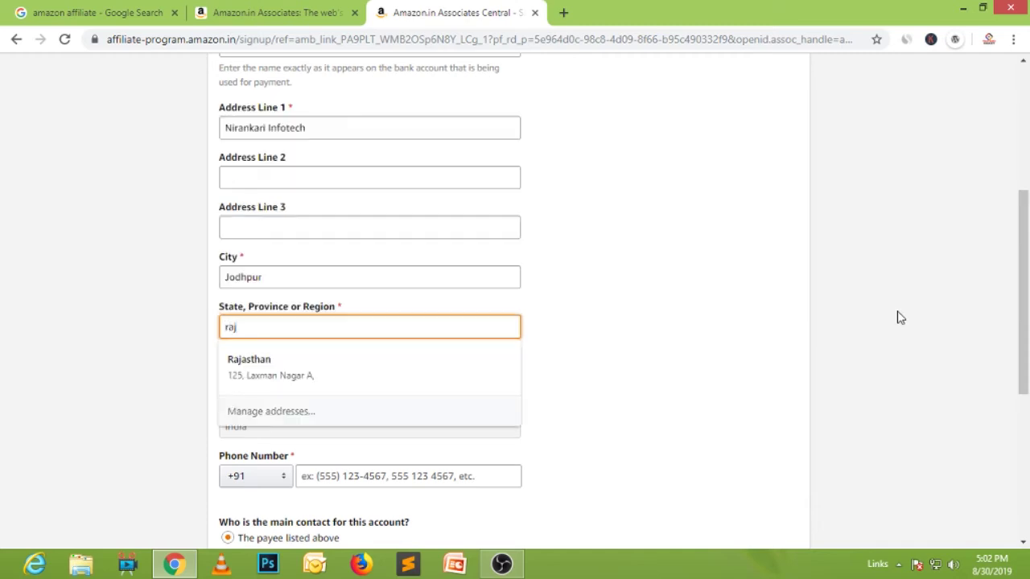
click(264, 368)
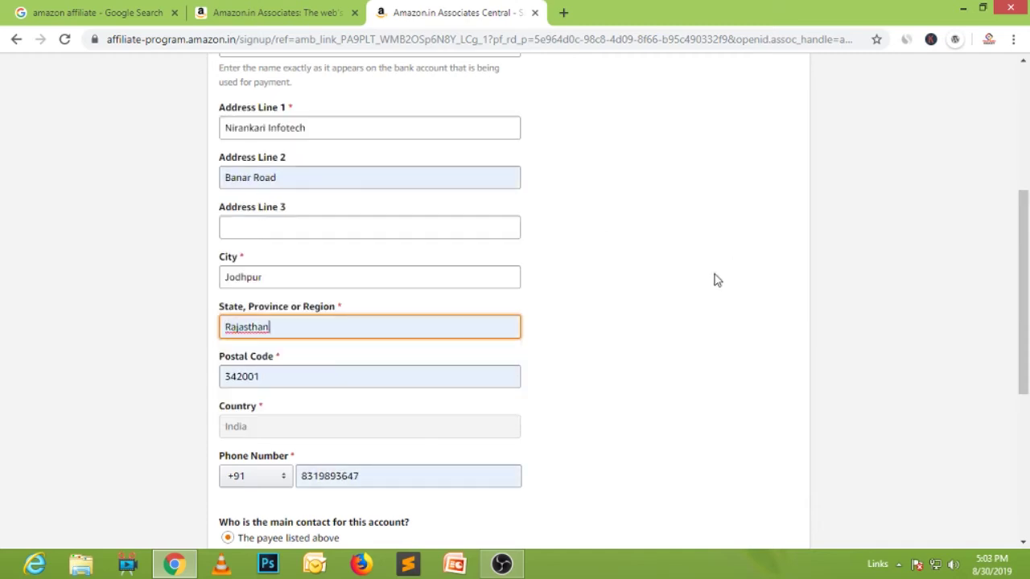
scroll(715, 275, down, 2)
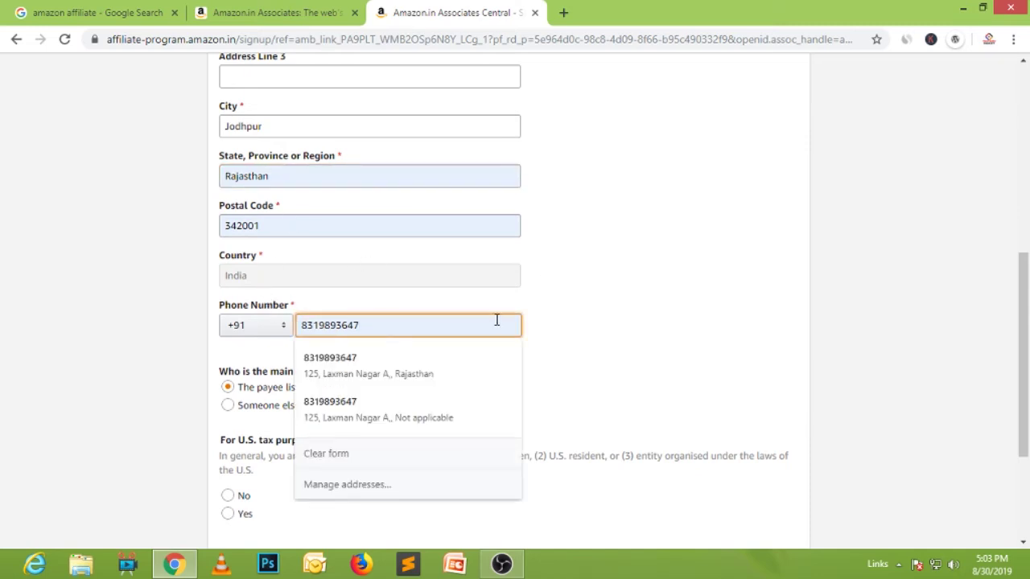
click(611, 319)
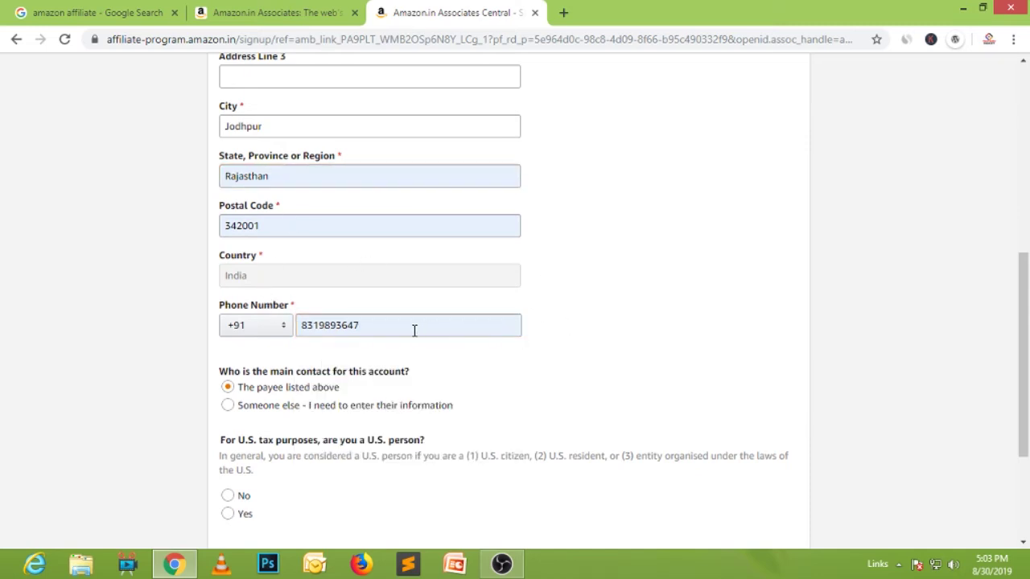
scroll(703, 301, down, 2)
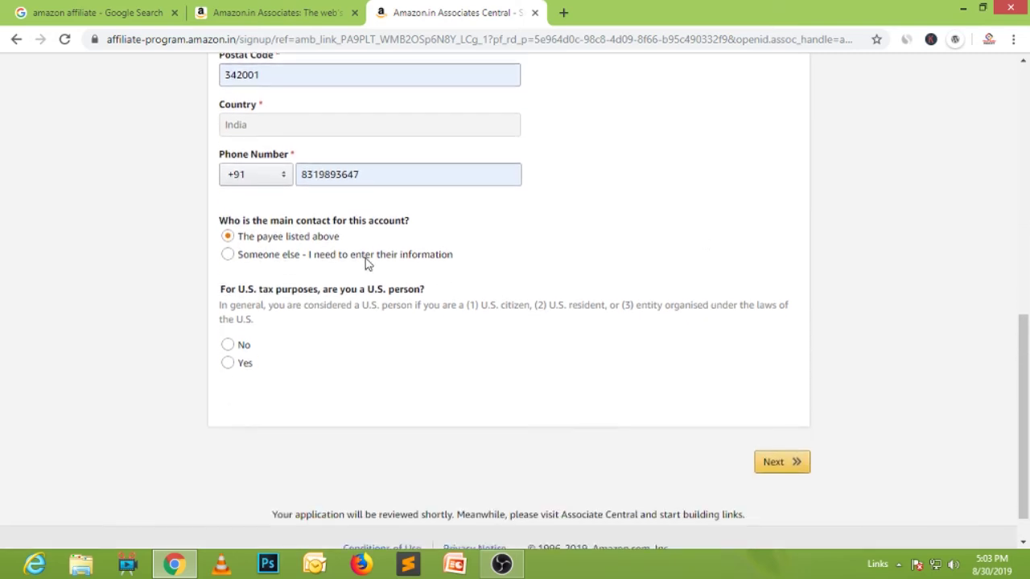
double_click(416, 173)
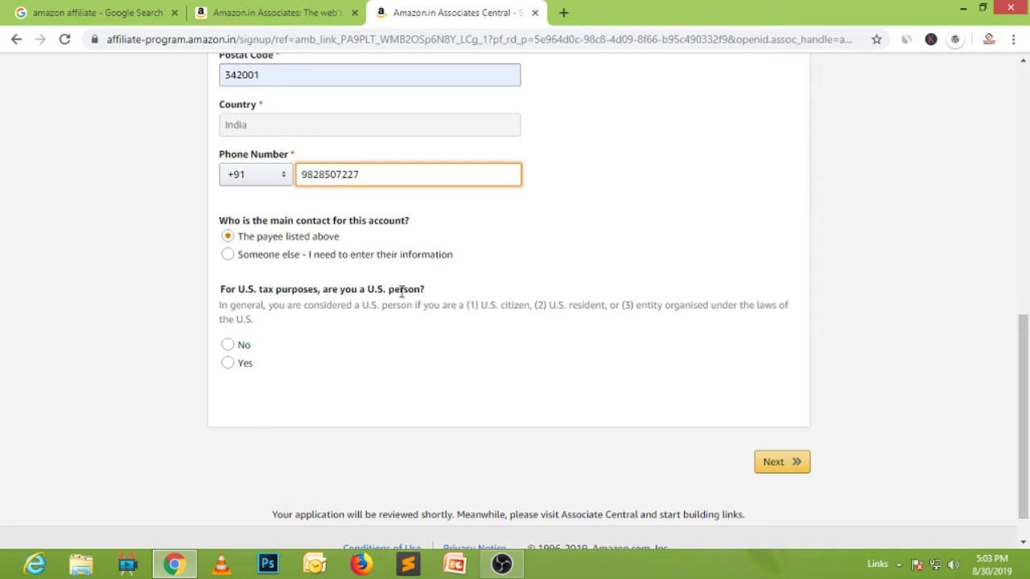
Enter the new phone number, answer No to U.S. person, and submit past the address suggestion.
click(237, 348)
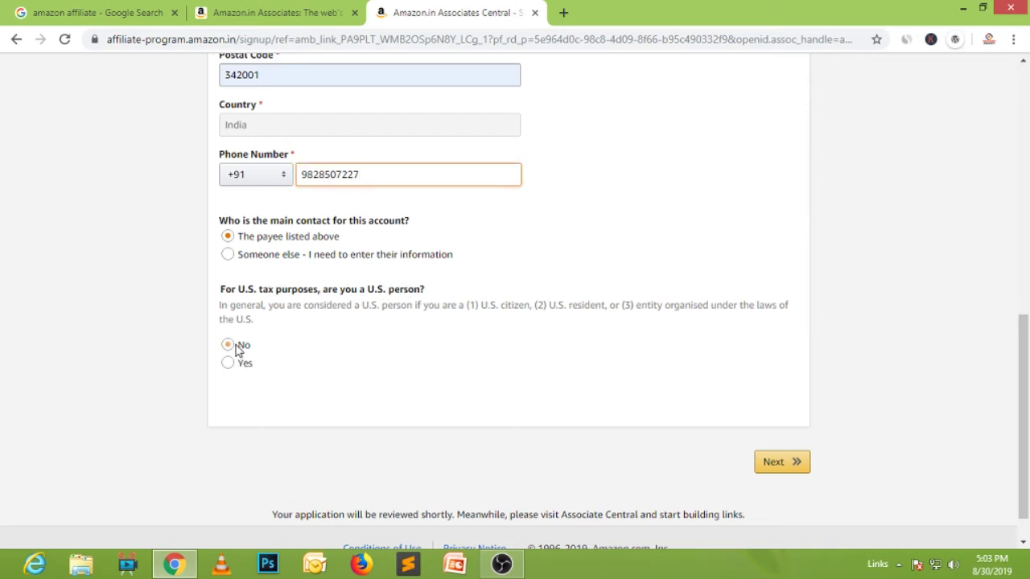
click(802, 463)
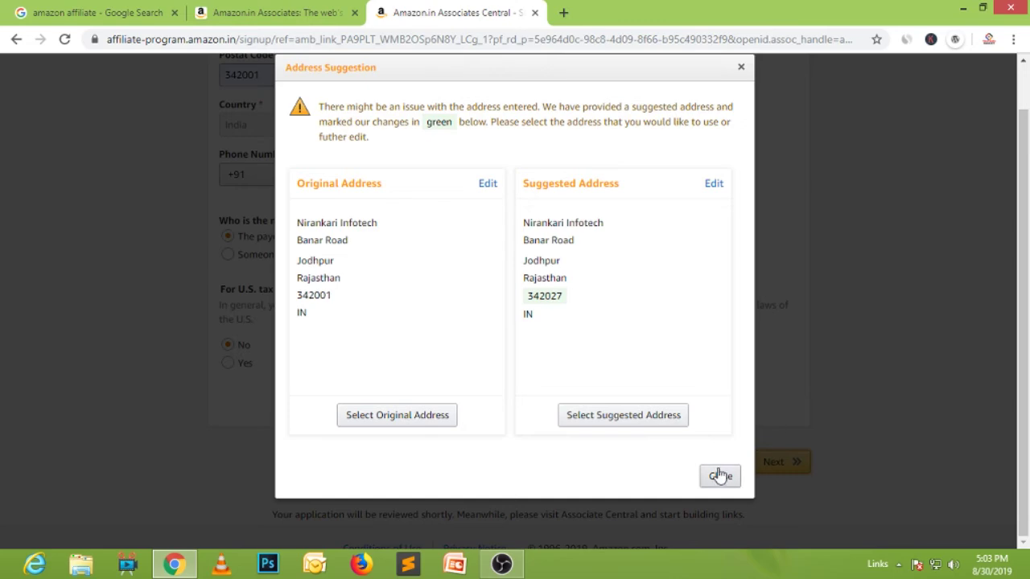
click(720, 477)
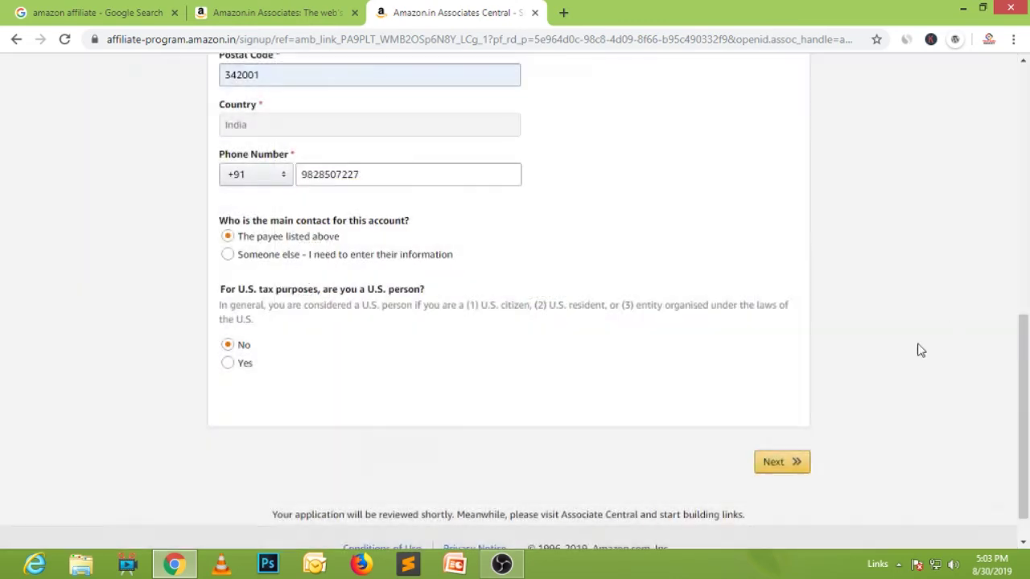
click(804, 462)
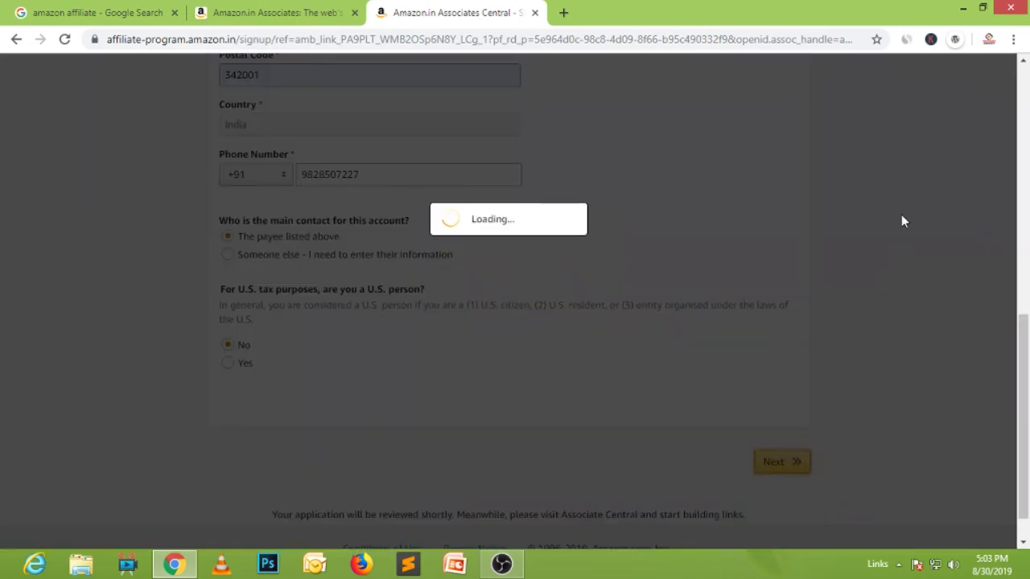
scroll(905, 219, down, 1)
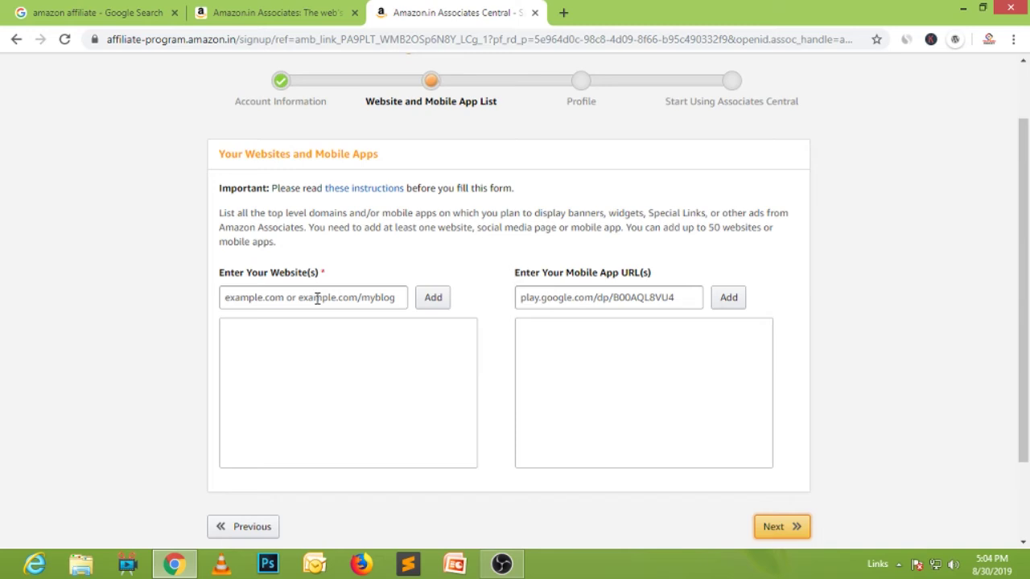
click(317, 298)
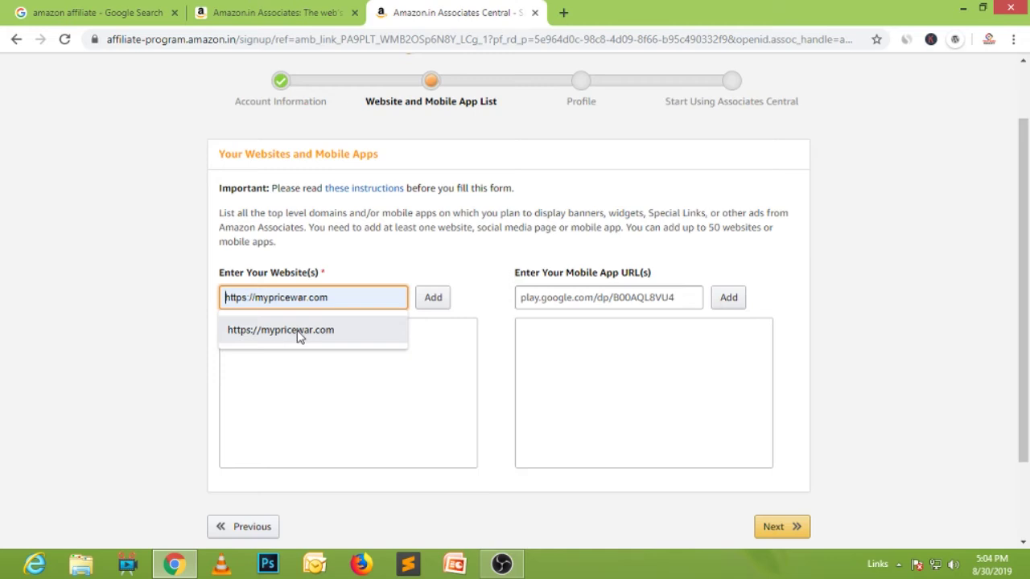
click(297, 337)
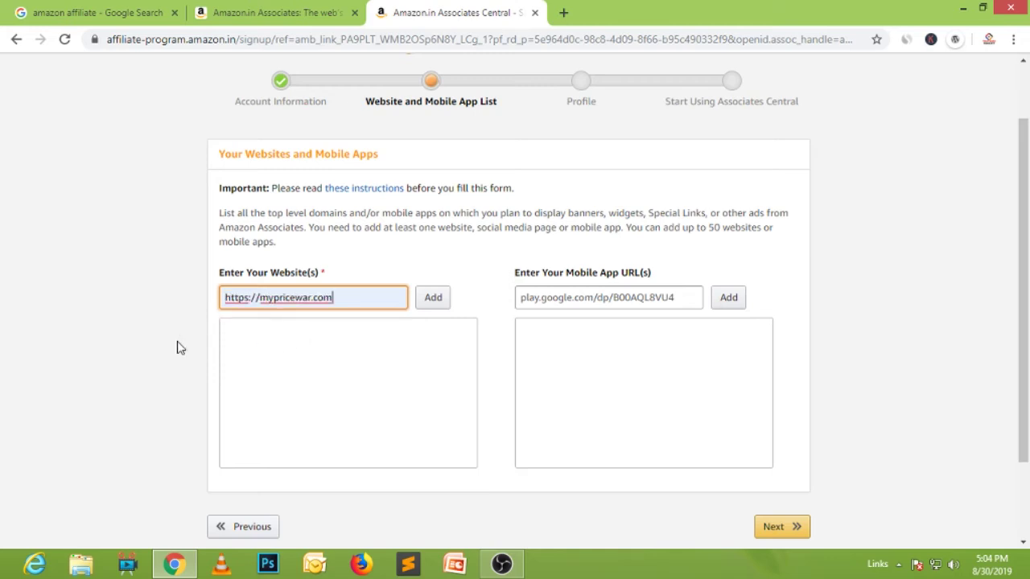
click(443, 306)
scroll(915, 308, down, 2)
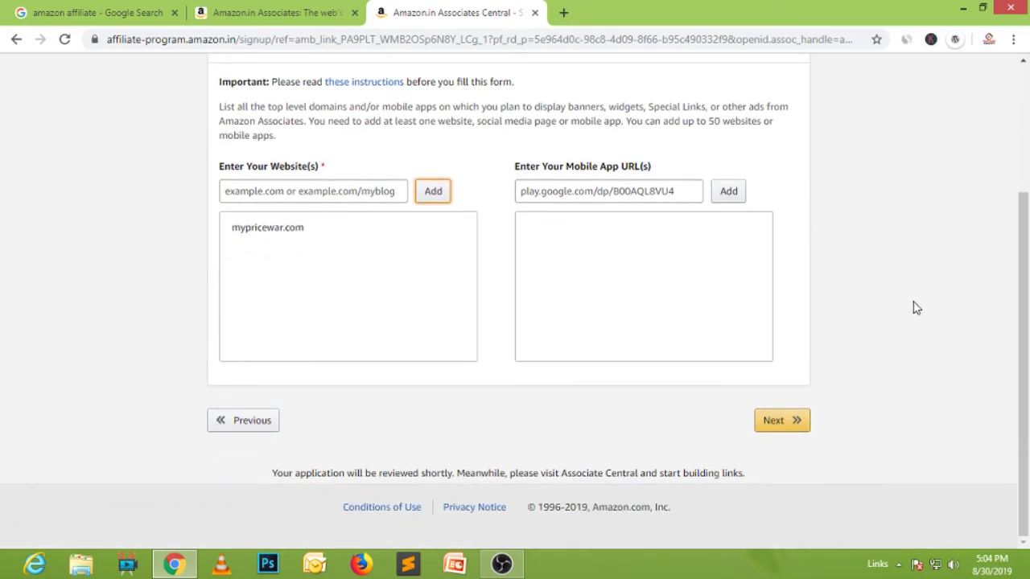
click(795, 426)
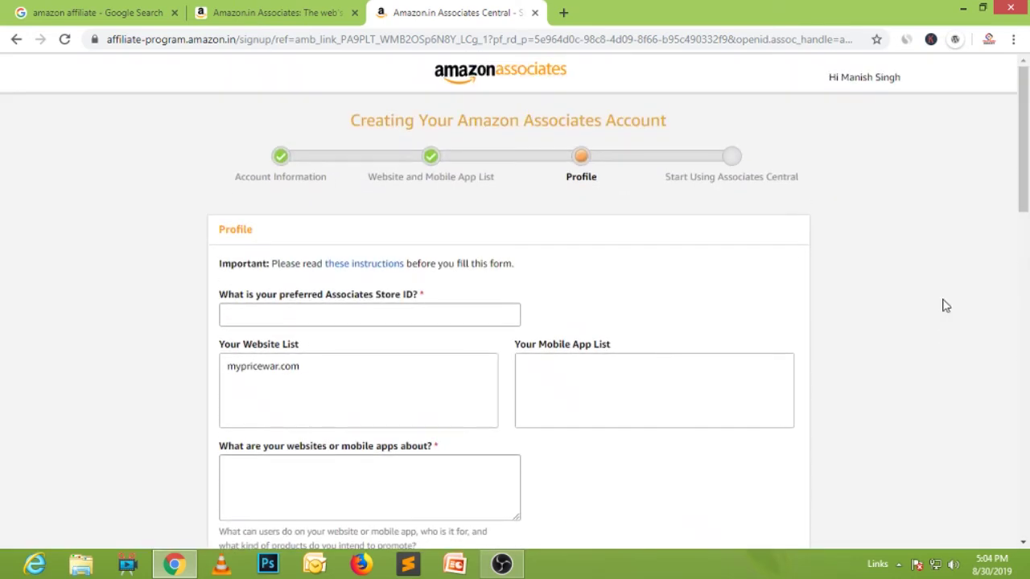
scroll(946, 306, down, 1)
Enter a preferred Store ID and describe the websites as 'Affiliate Marketing Website'.
scroll(342, 338, down, 4)
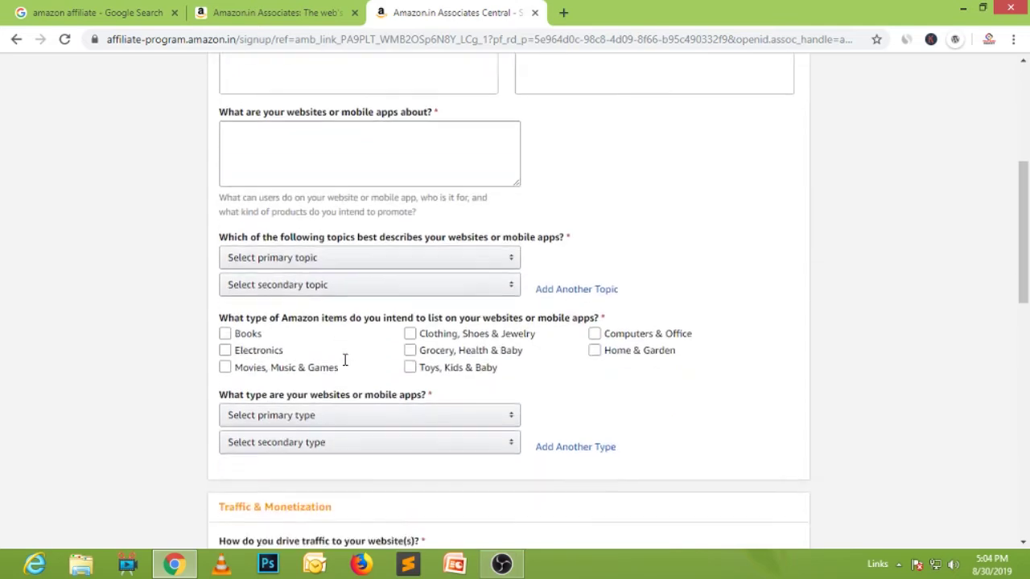
scroll(345, 370, up, 5)
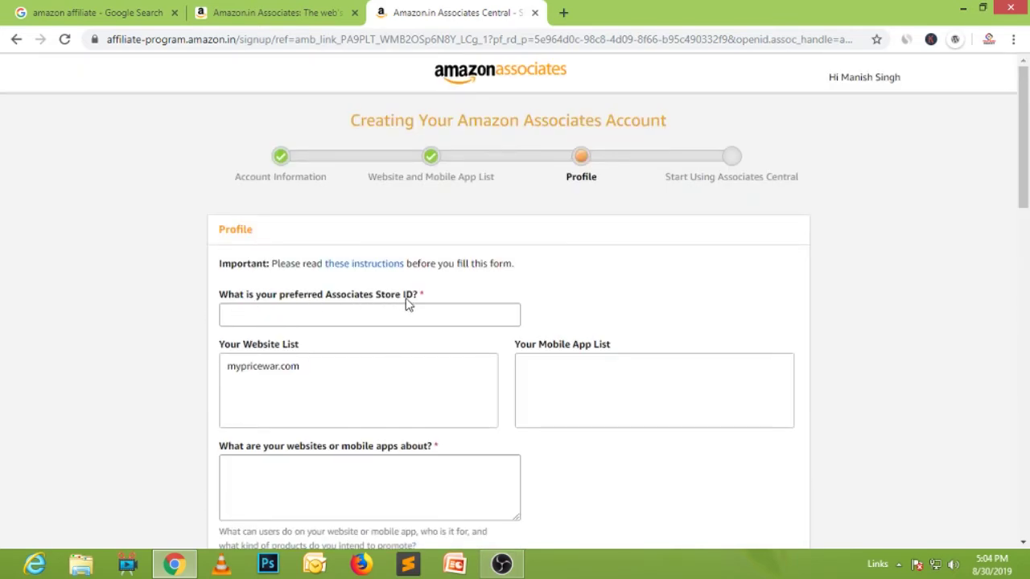
click(372, 315)
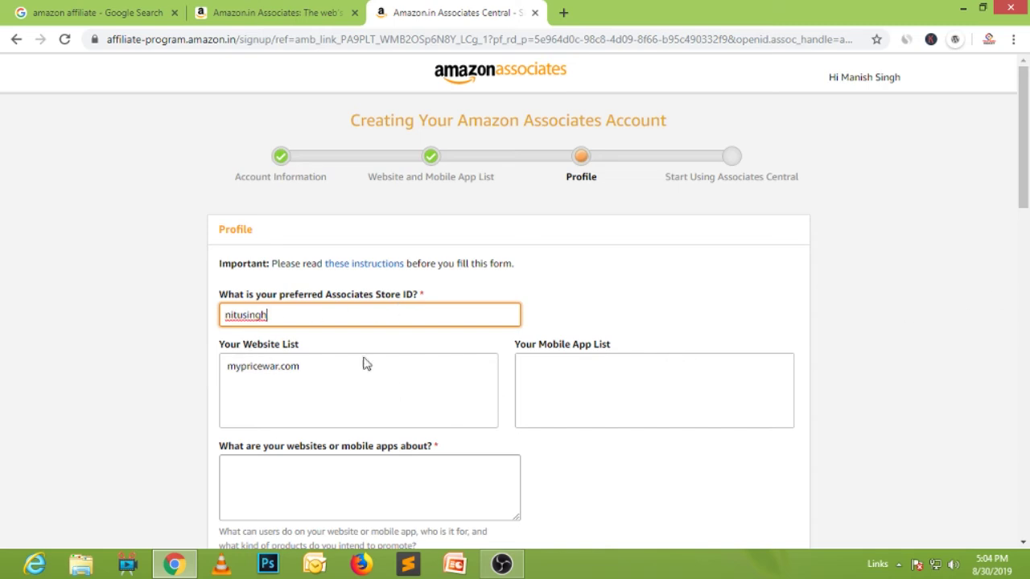
scroll(661, 426, down, 1)
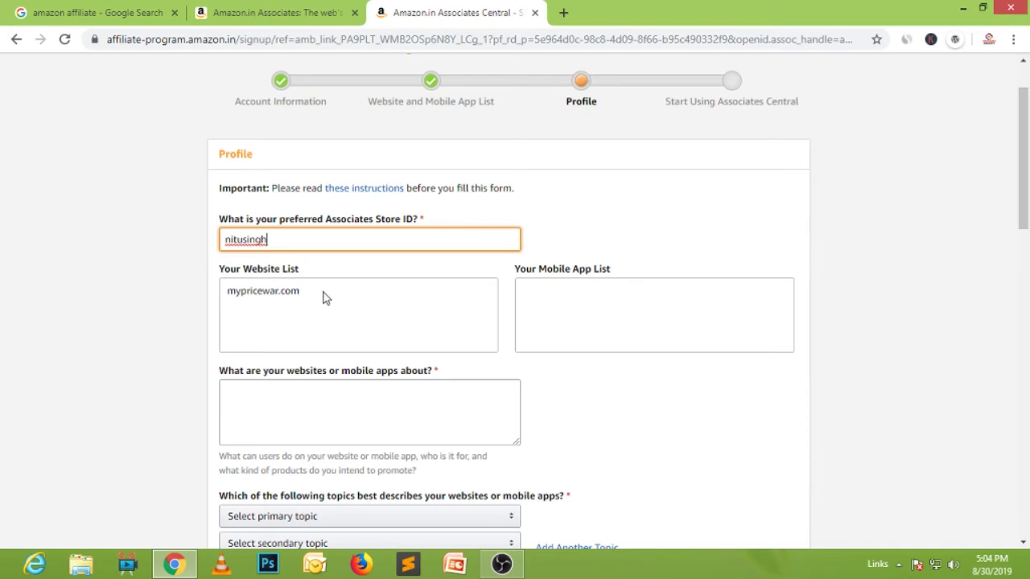
drag(327, 297, 223, 297)
scroll(769, 416, down, 1)
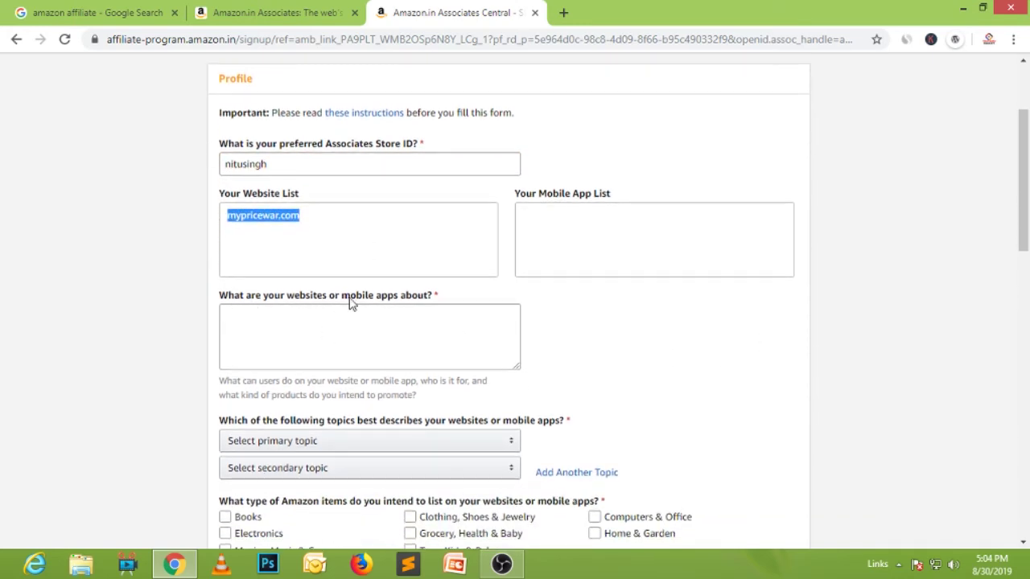
click(469, 335)
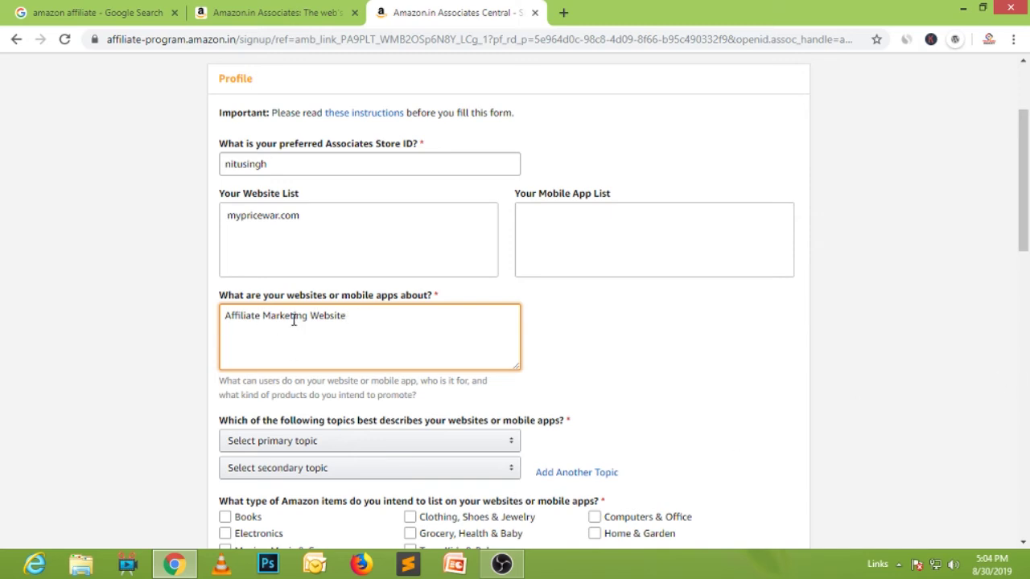
scroll(776, 304, down, 2)
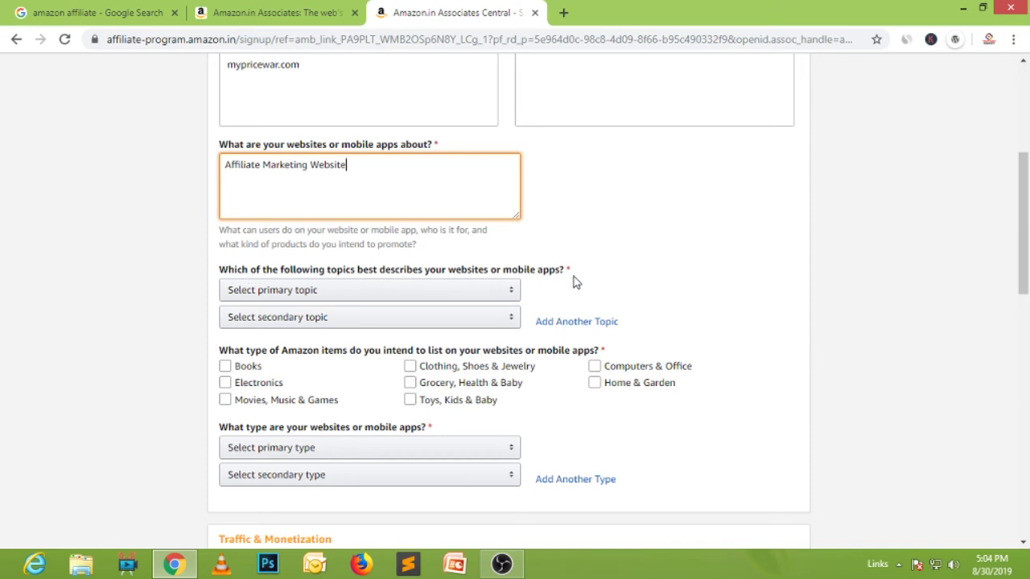
click(511, 291)
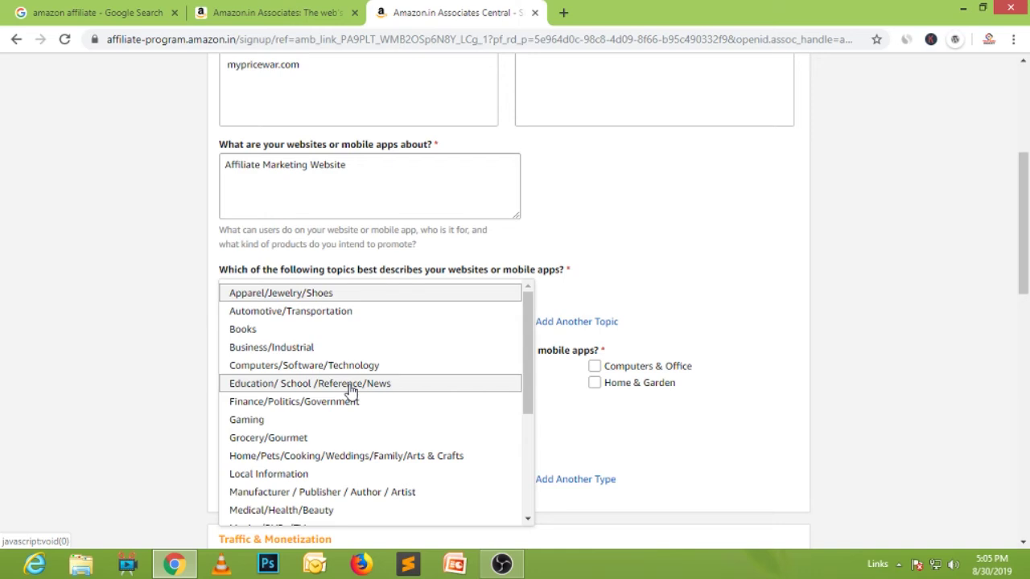
Set both primary and secondary topics to Computers/Software/Technology.
click(305, 365)
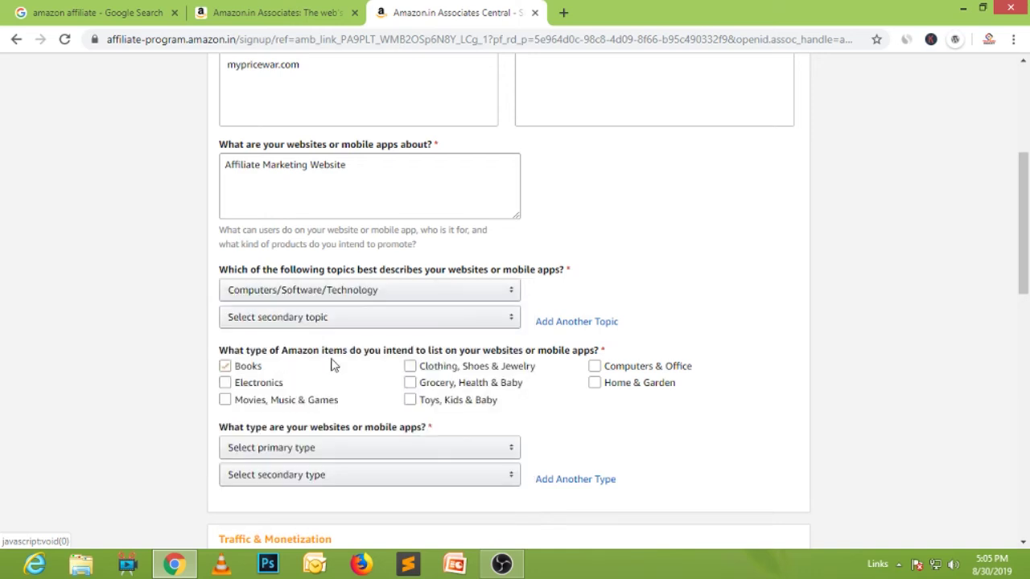
click(391, 321)
click(313, 166)
Tick Electronics and Computers & Office as the item types to list.
scroll(805, 402, down, 2)
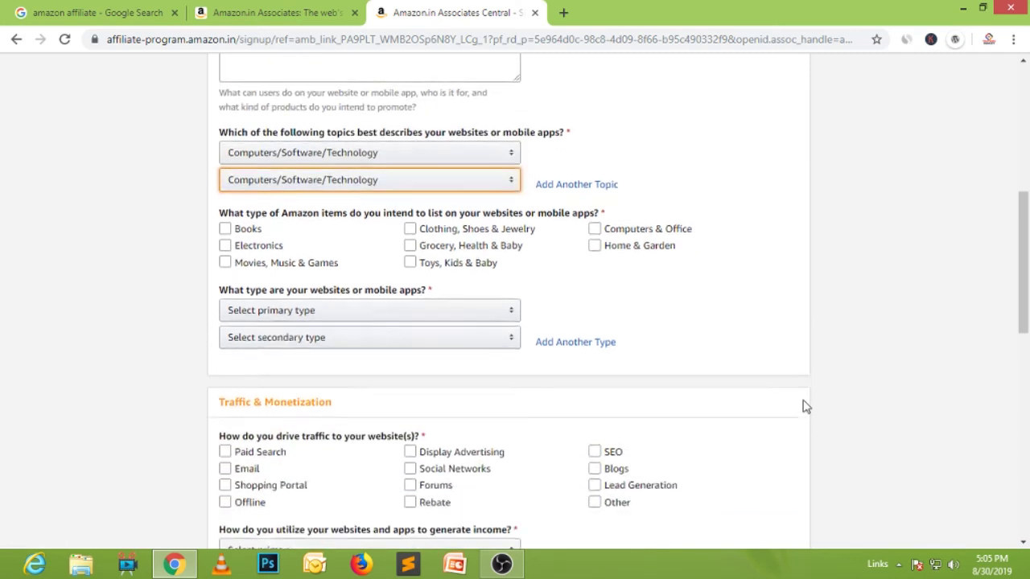
click(241, 219)
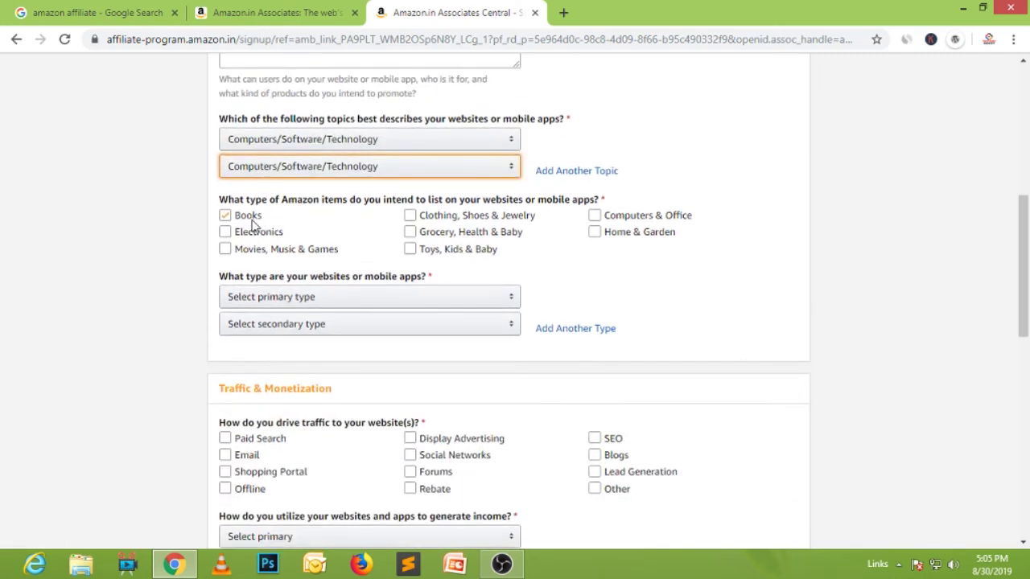
click(224, 232)
click(225, 215)
click(470, 235)
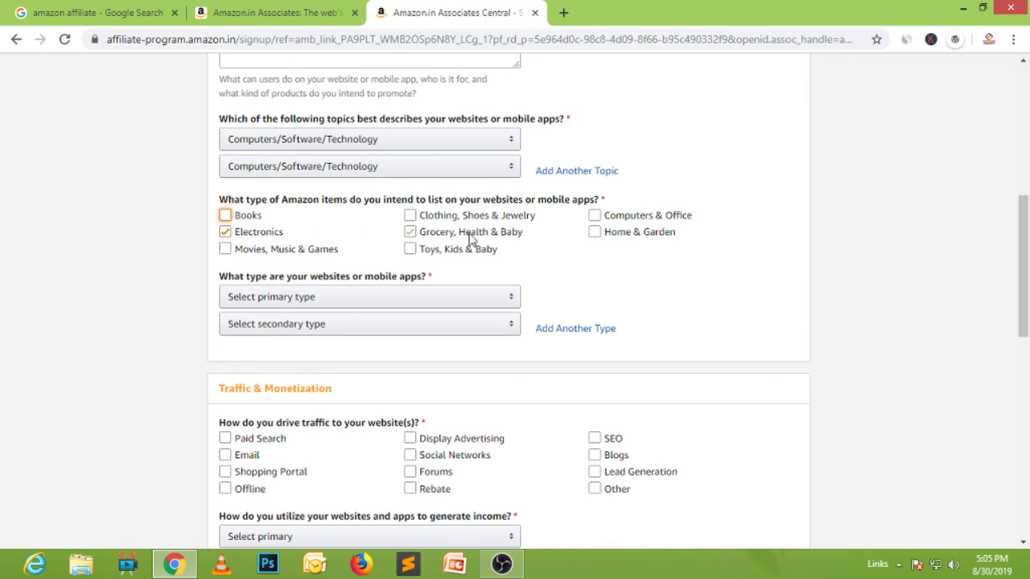
click(408, 235)
click(611, 233)
click(609, 215)
click(644, 234)
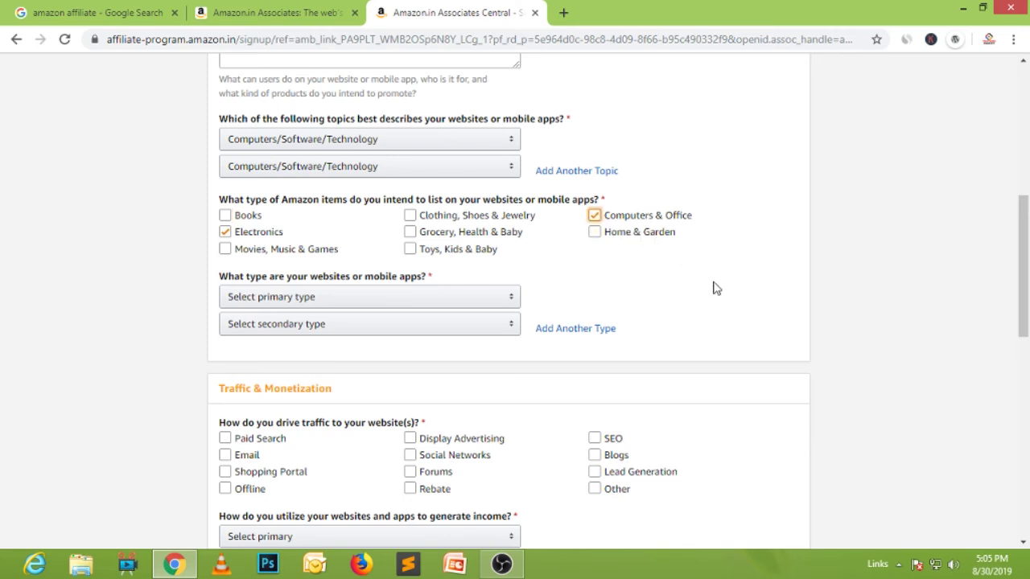
Set primary and secondary website types to A Content or Niche Website.
scroll(716, 288, down, 1)
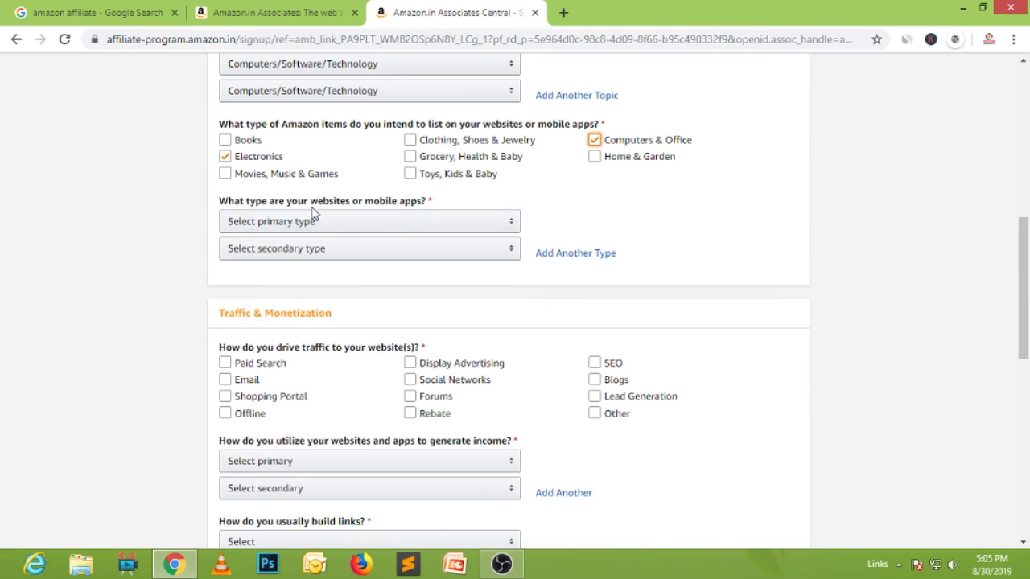
click(501, 228)
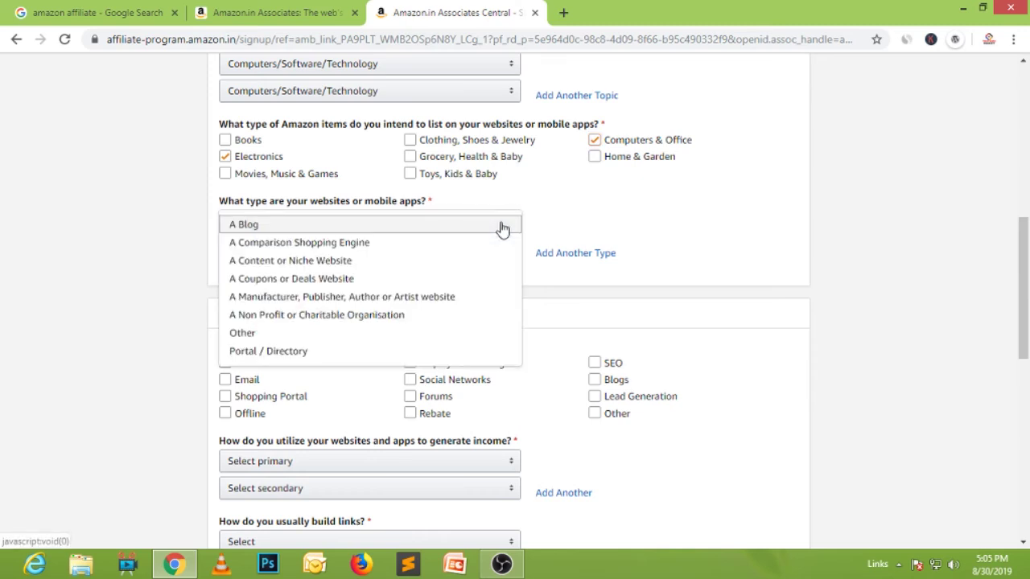
click(352, 265)
click(421, 251)
click(335, 288)
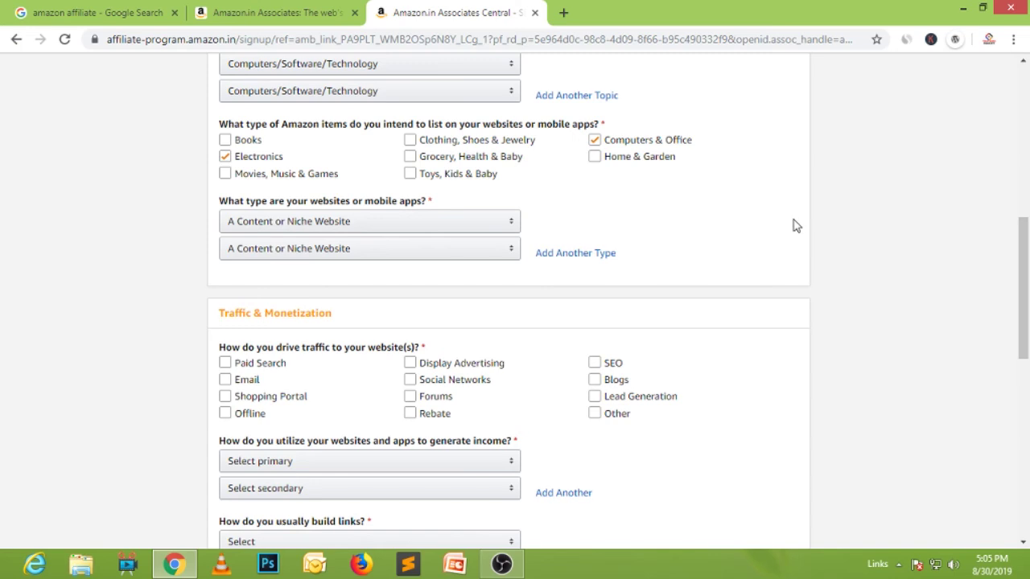
scroll(793, 225, down, 2)
Tick Email, Shopping Portal, Social Networks and SEO as traffic sources.
click(648, 230)
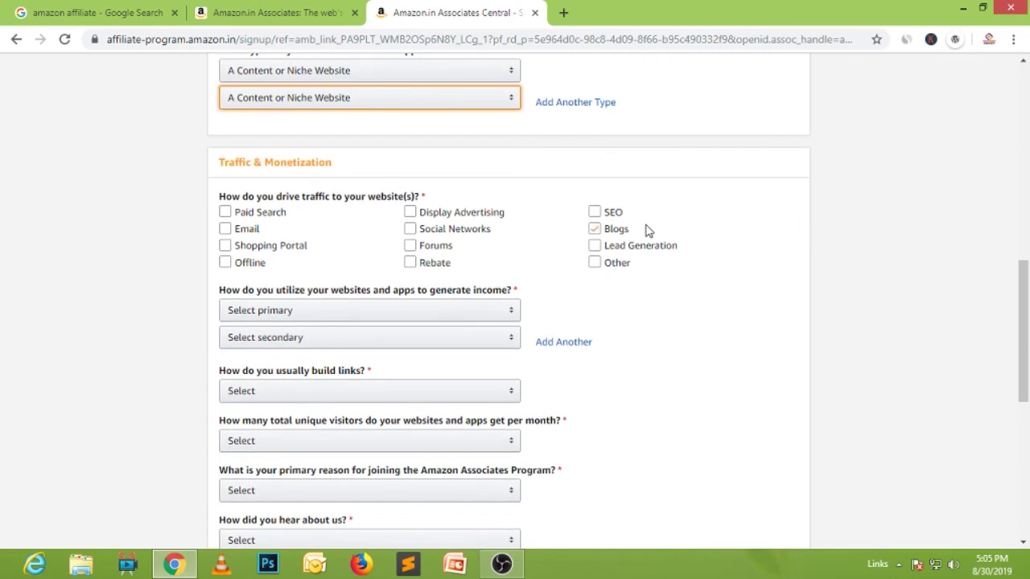
drag(223, 161, 325, 163)
click(366, 173)
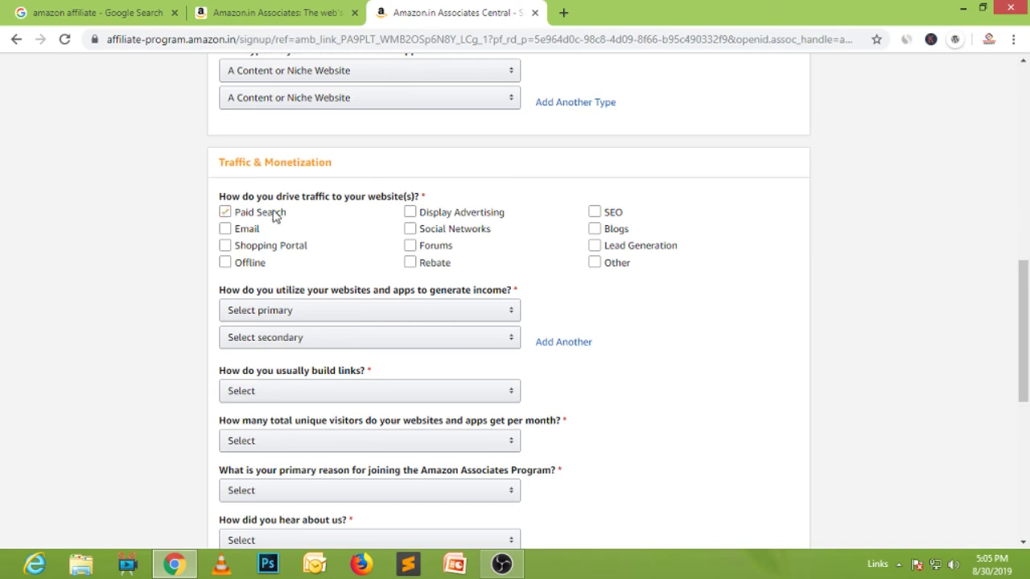
click(225, 229)
click(225, 231)
click(225, 250)
click(410, 212)
click(411, 229)
click(411, 214)
click(595, 212)
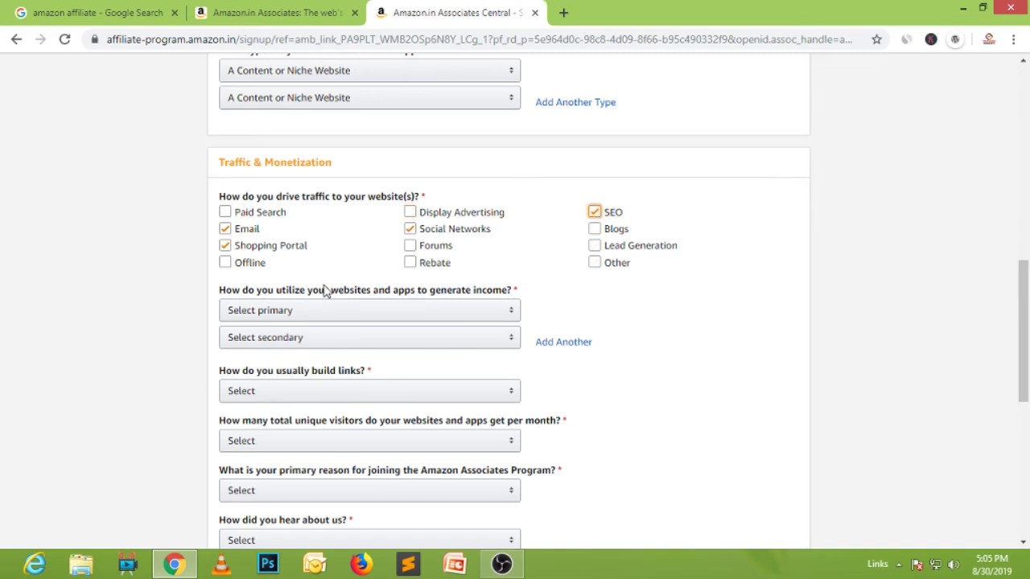
scroll(791, 263, down, 1)
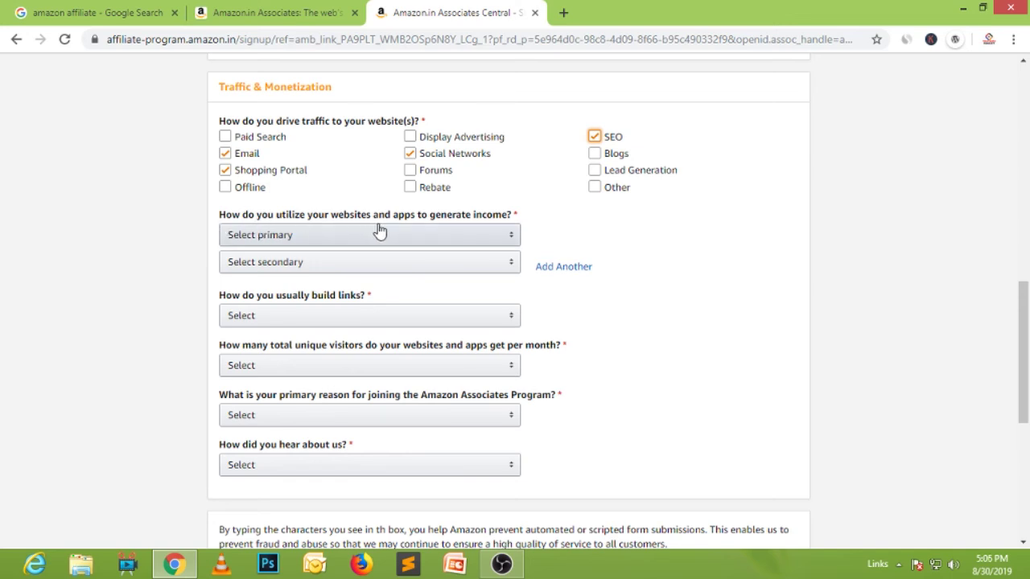
Choose 3rd Party Affiliate Networks as both the primary and secondary income method.
click(505, 235)
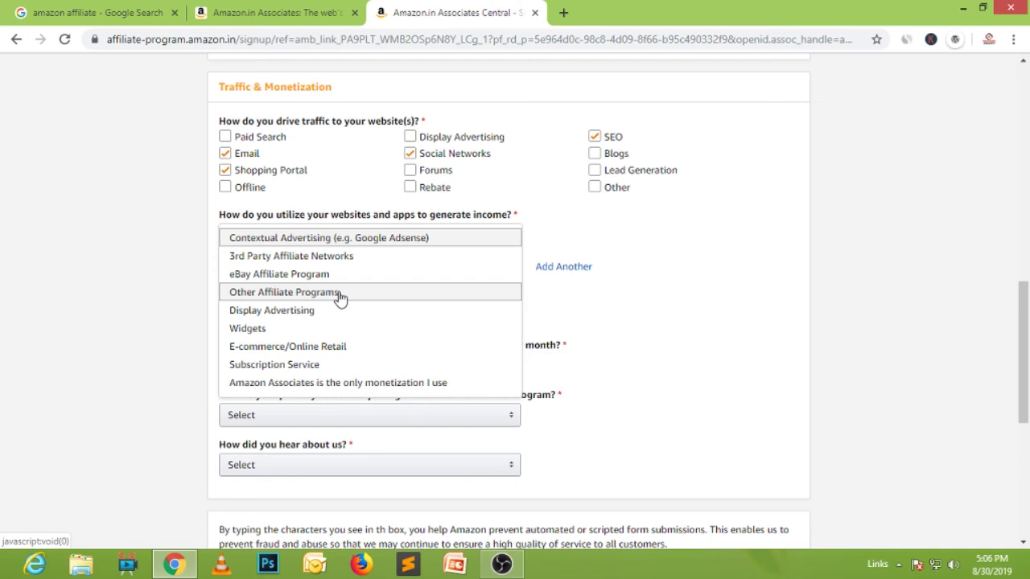
click(315, 258)
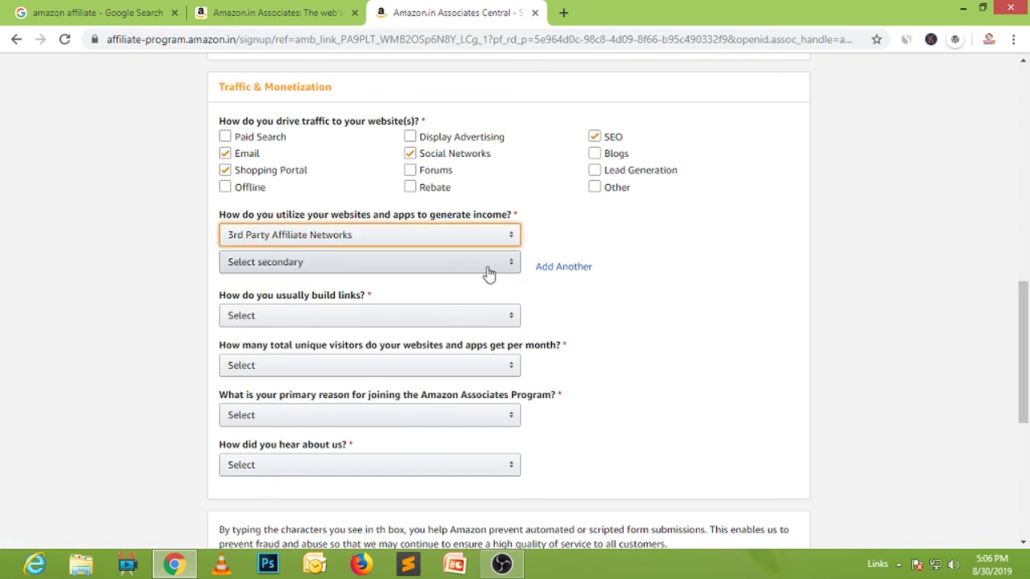
click(489, 274)
click(368, 286)
scroll(823, 287, down, 2)
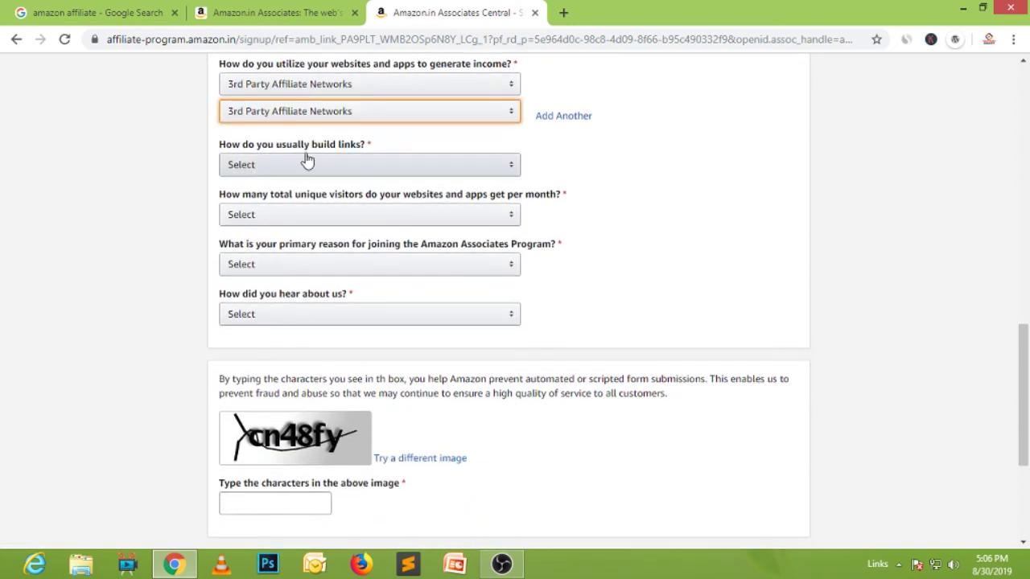
click(511, 171)
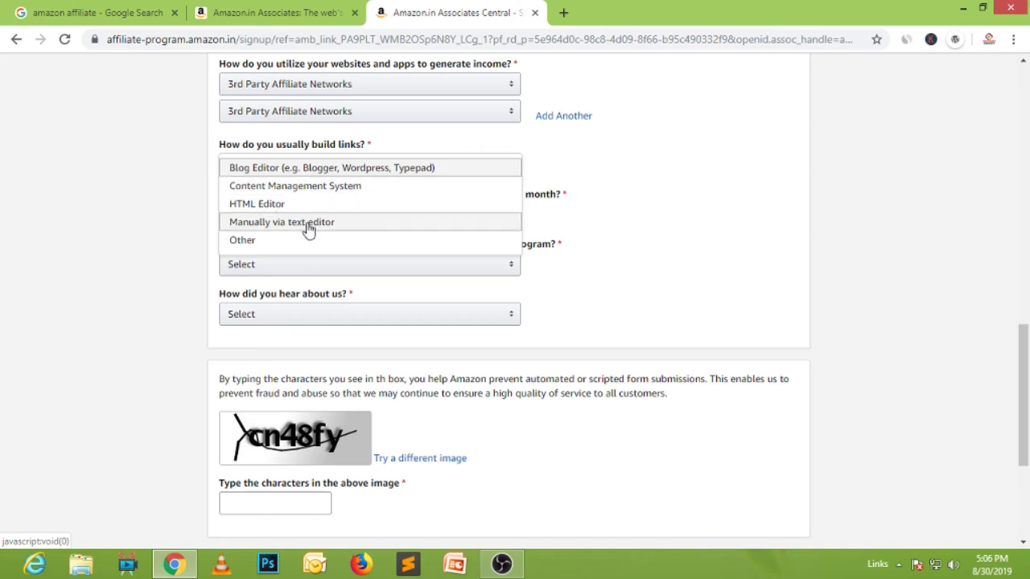
Pick Content Management System for link building and From 501 to 5,000 monthly unique visitors.
click(282, 188)
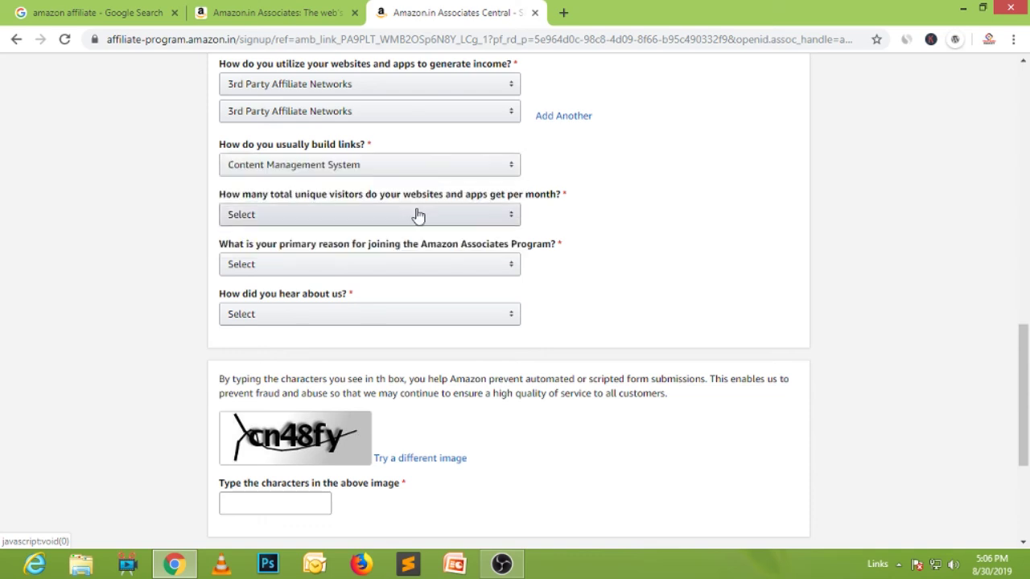
click(507, 221)
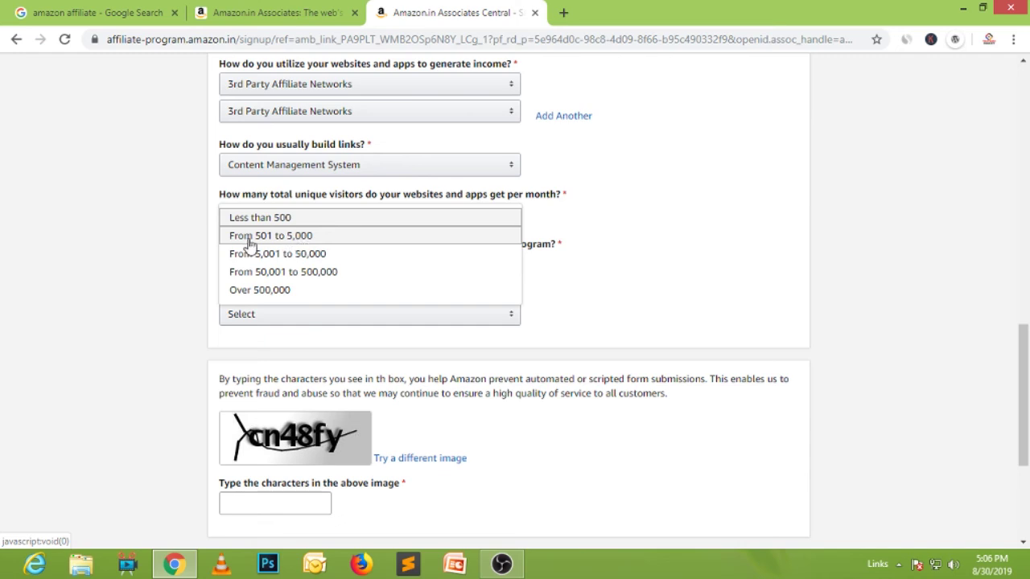
click(304, 238)
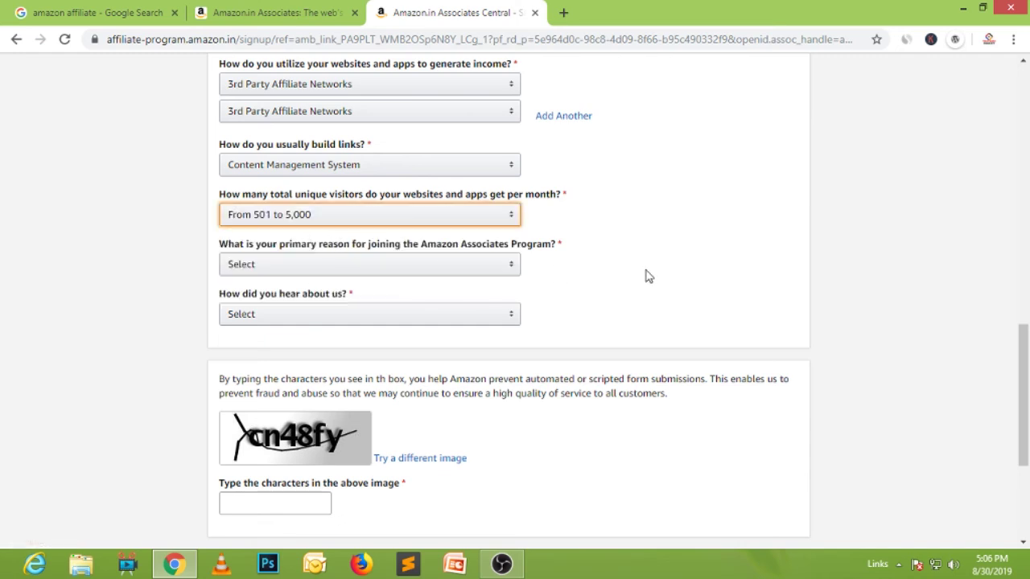
click(510, 215)
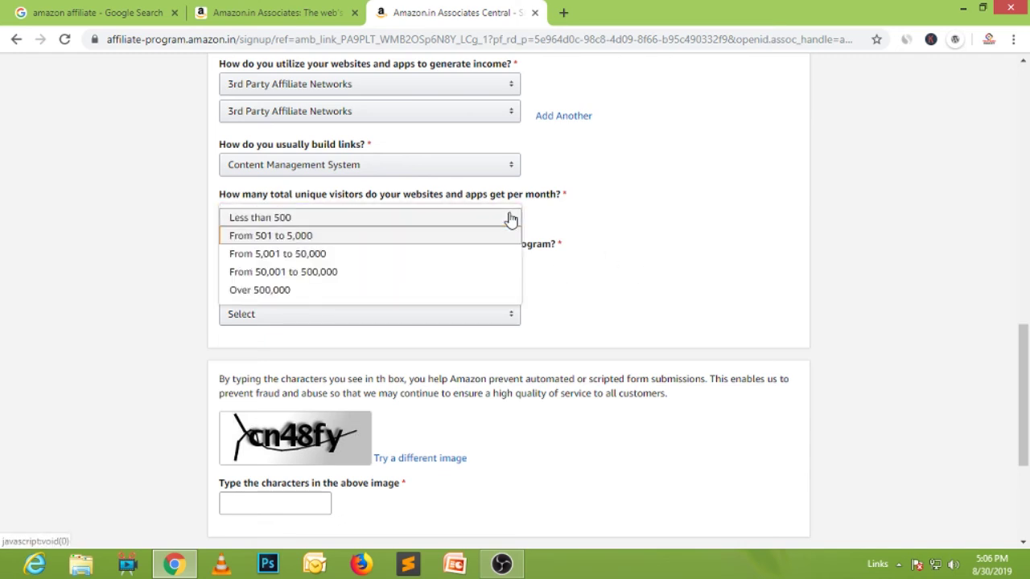
click(290, 239)
scroll(623, 235, down, 2)
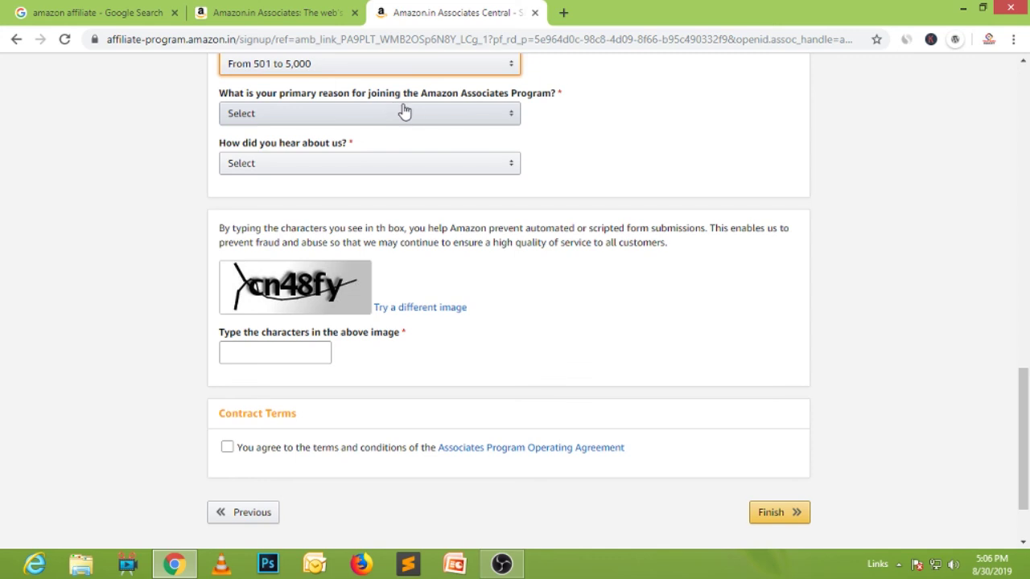
click(514, 118)
Set the joining reason to To monetize my site and the referral source to Online Search.
click(318, 133)
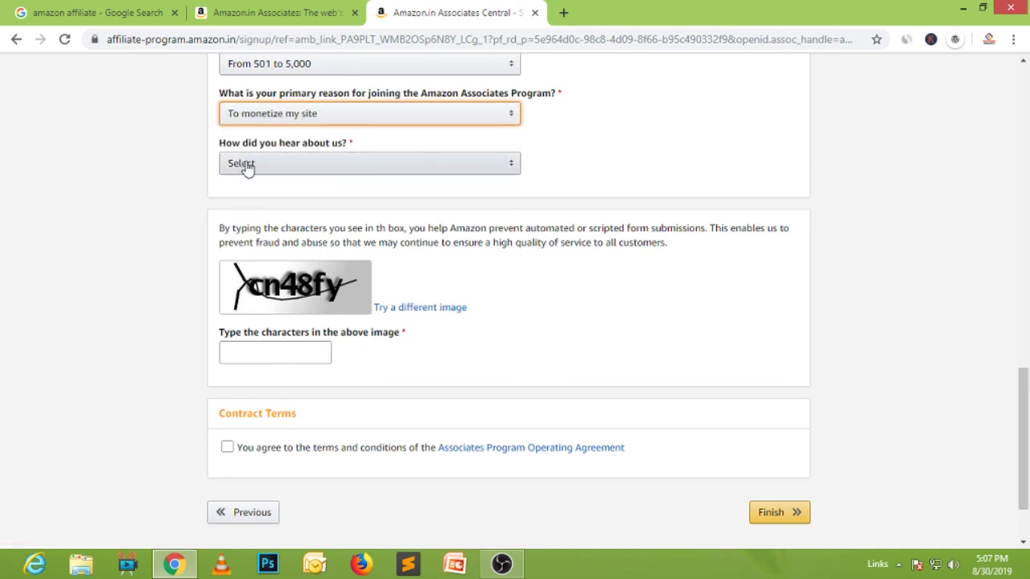
click(467, 168)
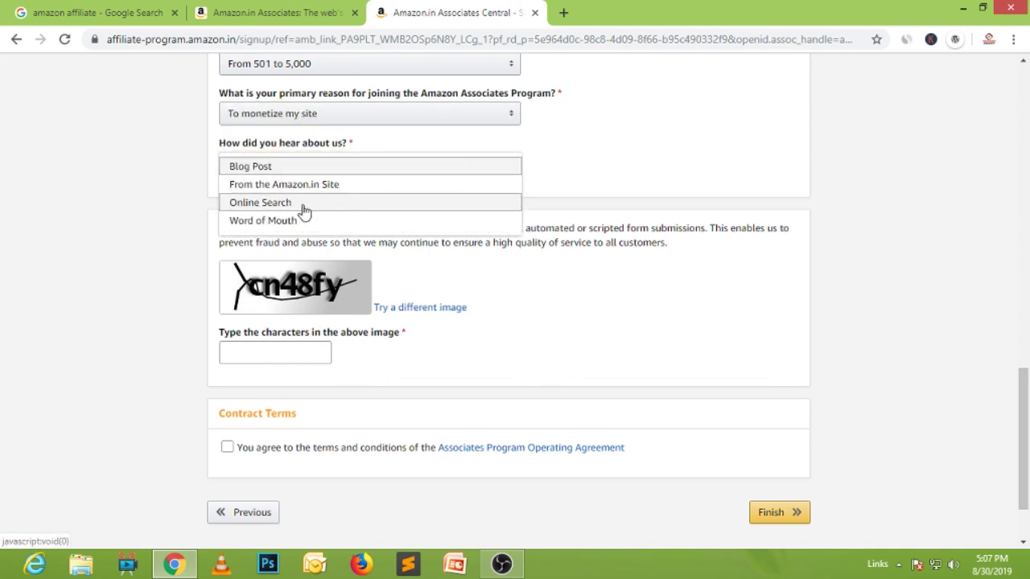
click(307, 209)
Enter the captcha characters and accept the Associates Program Operating Agreement.
click(261, 351)
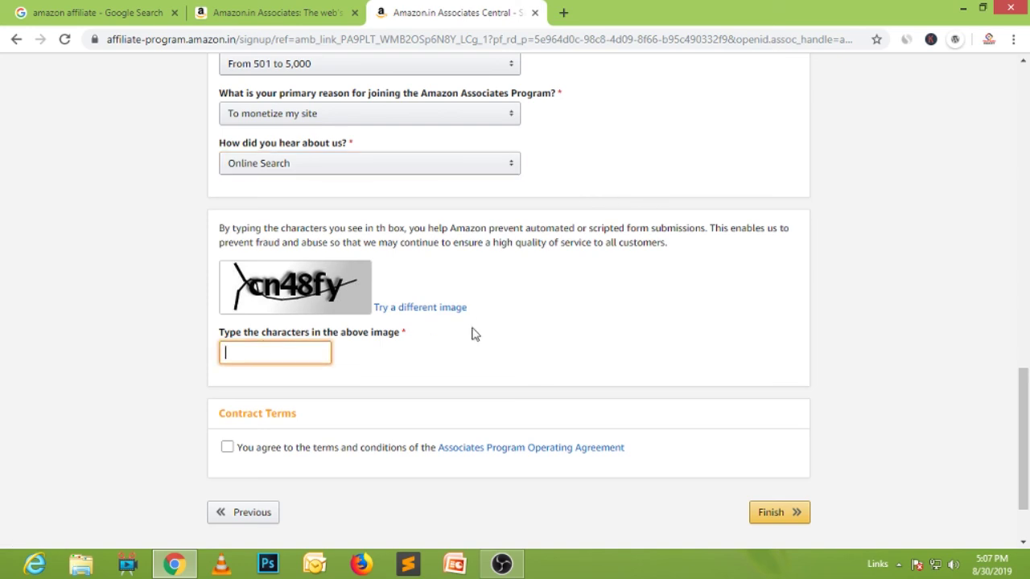
text(cn48fy)
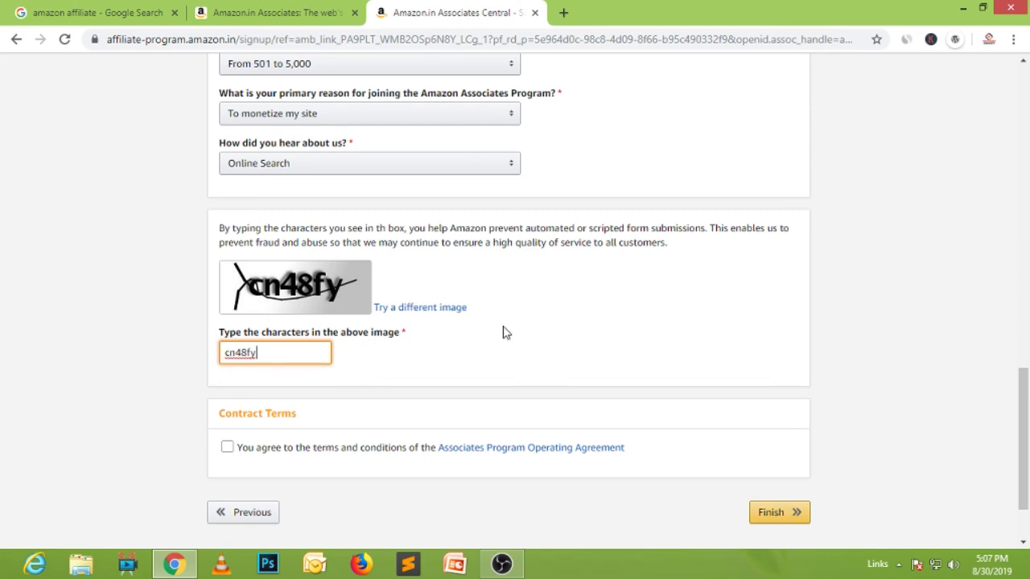
scroll(451, 336, down, 2)
click(227, 356)
scroll(887, 338, up, 2)
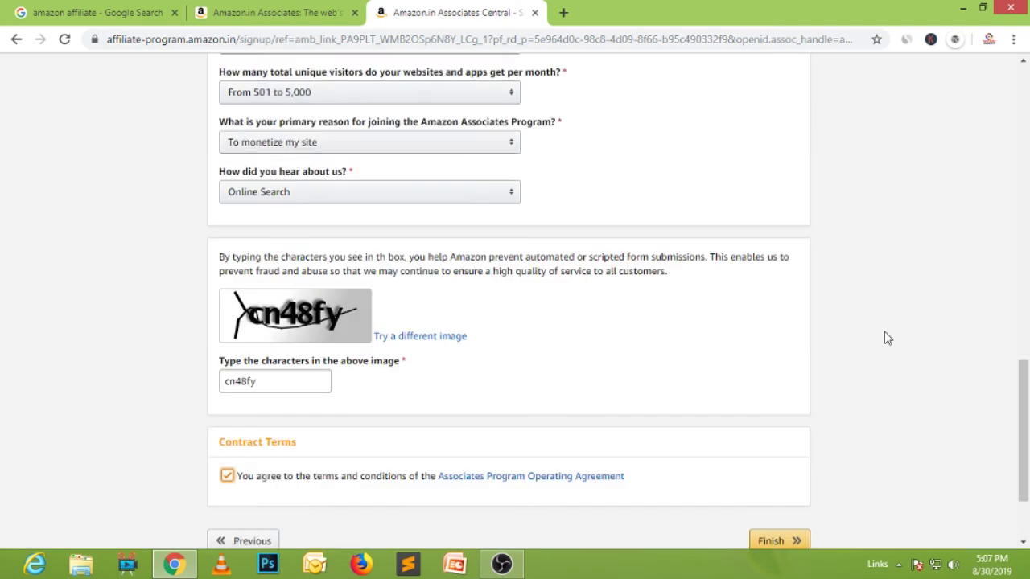
scroll(888, 338, up, 10)
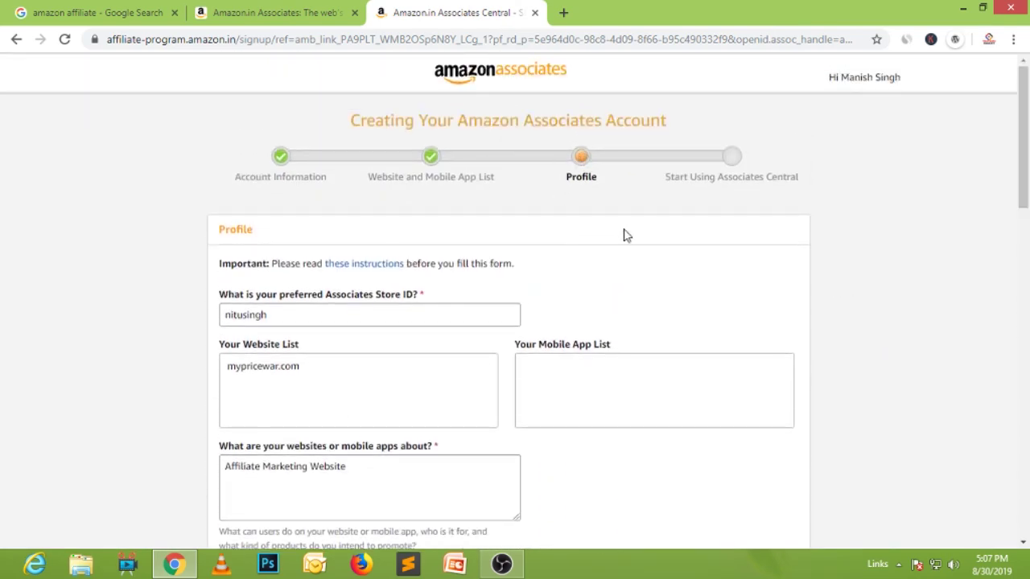
scroll(889, 248, down, 6)
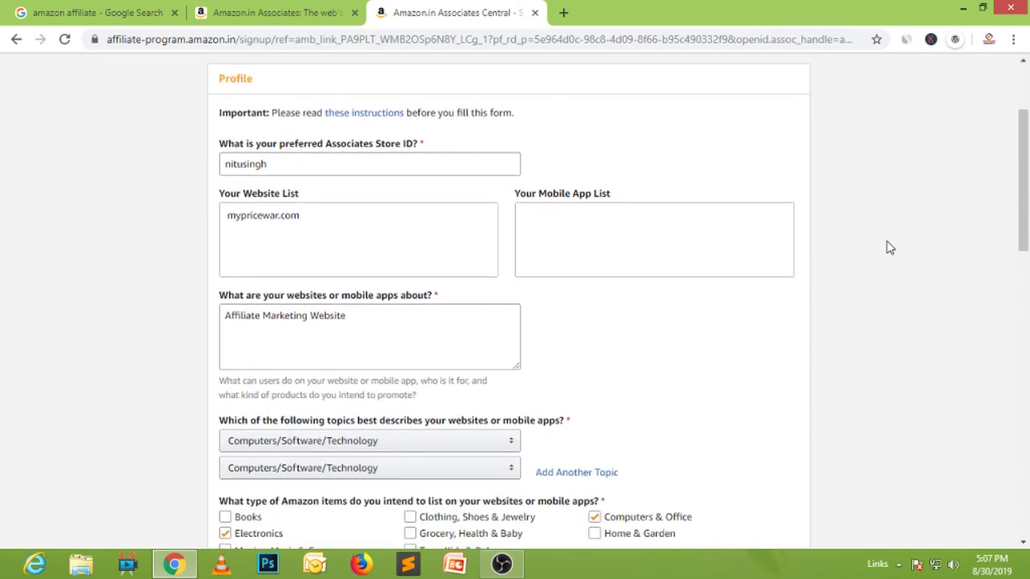
scroll(889, 247, down, 8)
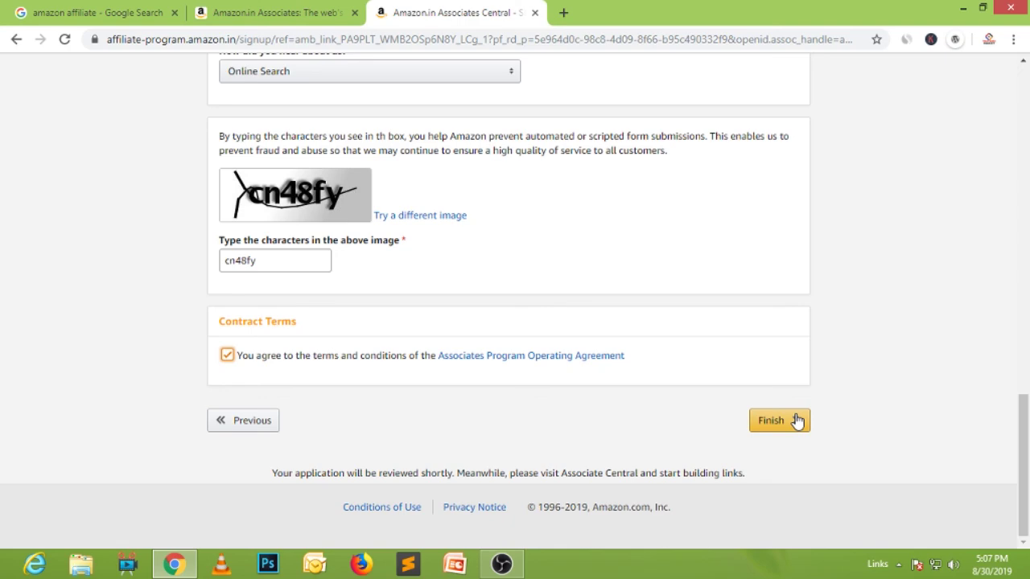
scroll(1004, 301, up, 15)
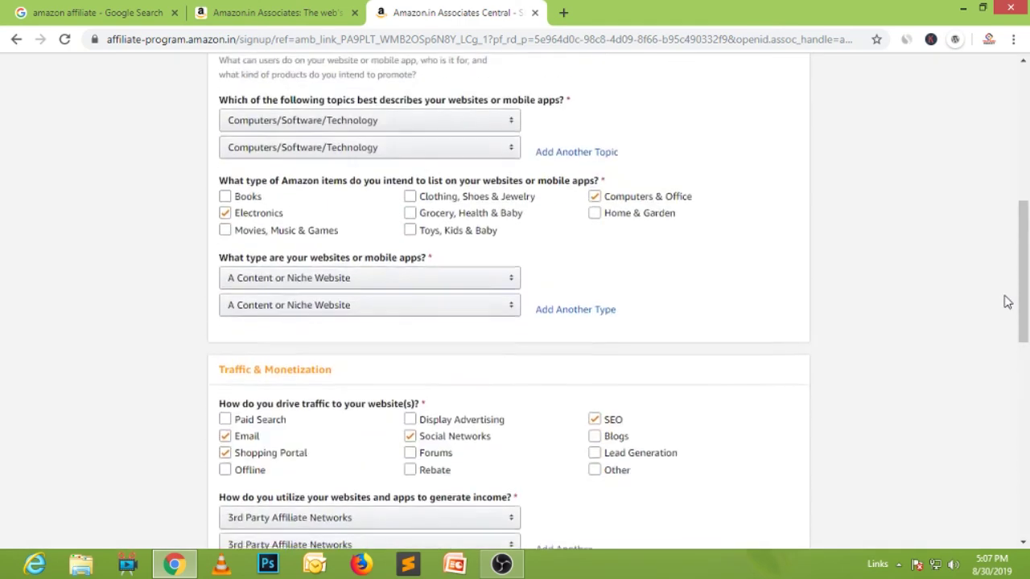
scroll(1005, 297, up, 2)
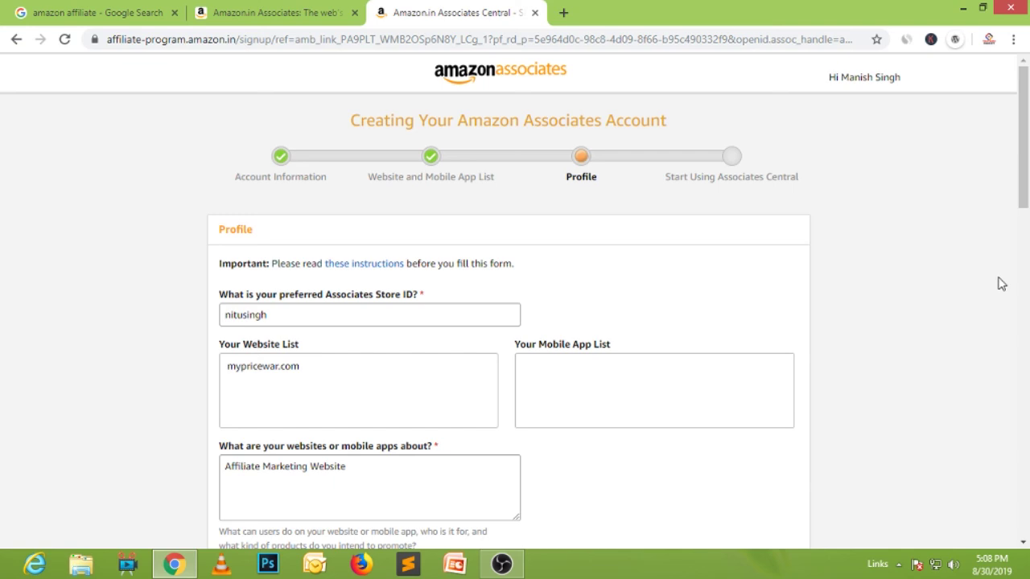